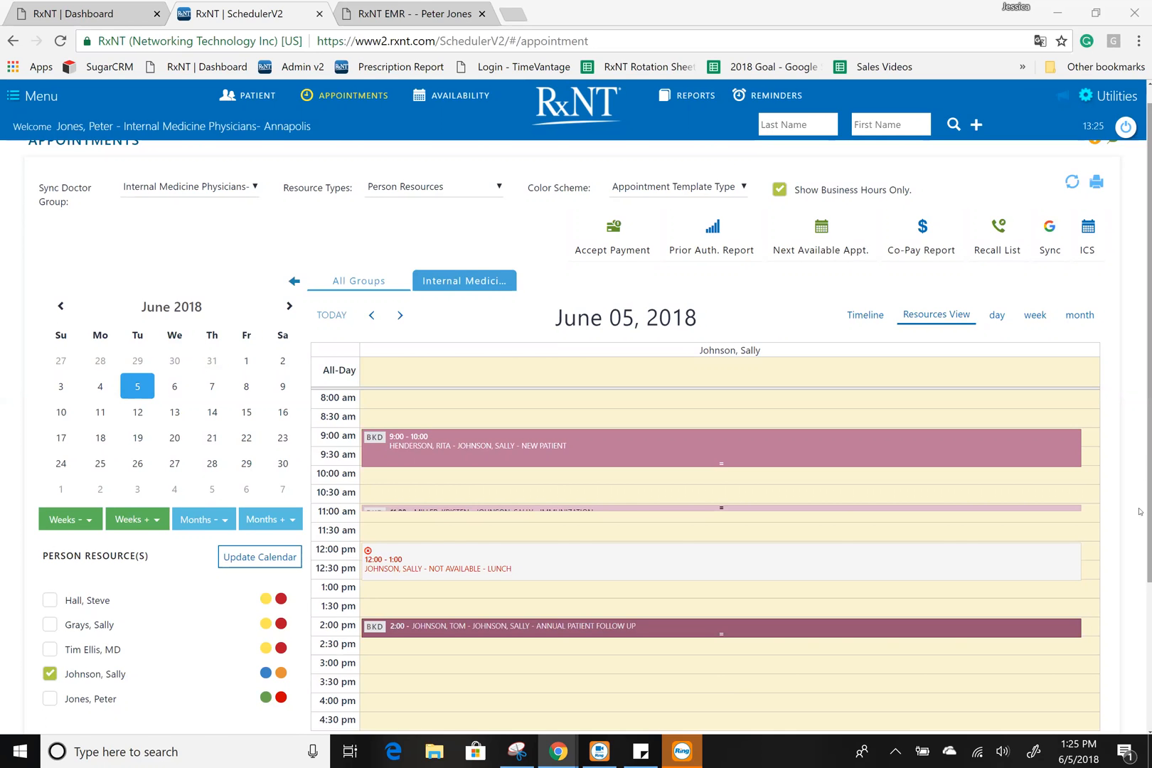
Open a new 3:00 pm appointment, try the Immunization template type and the series type choices, and close it without saving.
scroll(876, 545, "down", 2)
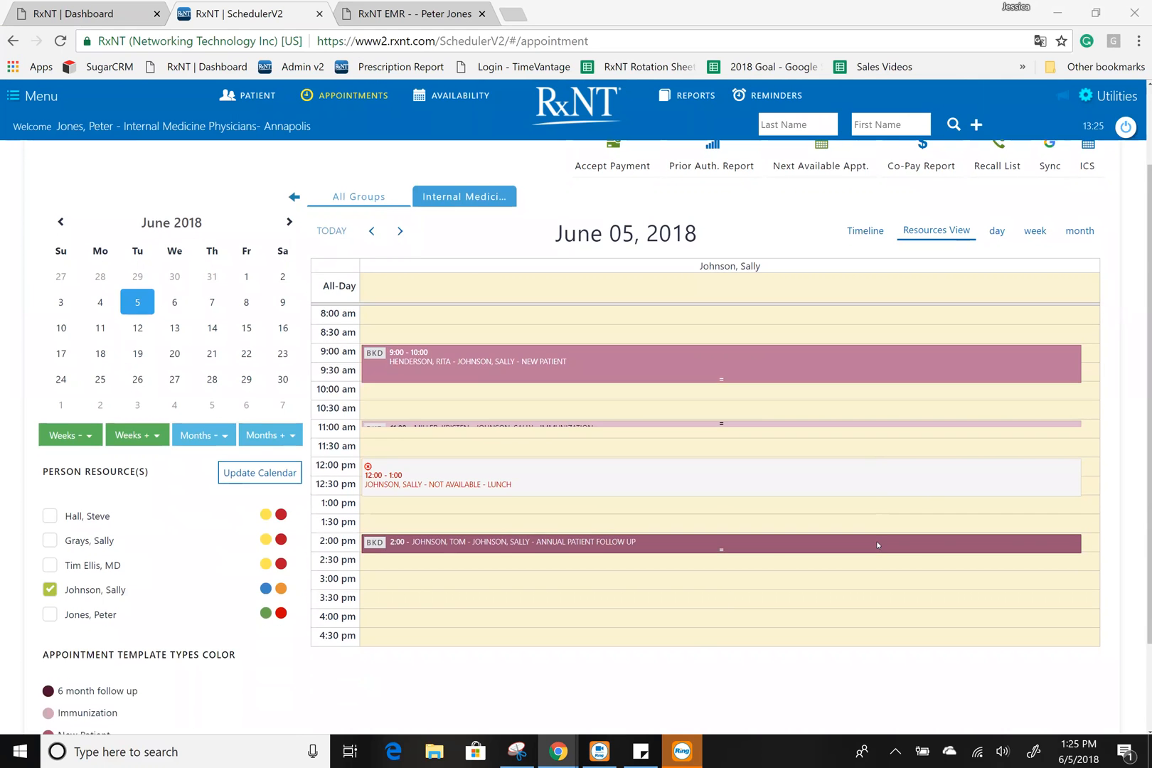
left_click(373, 582)
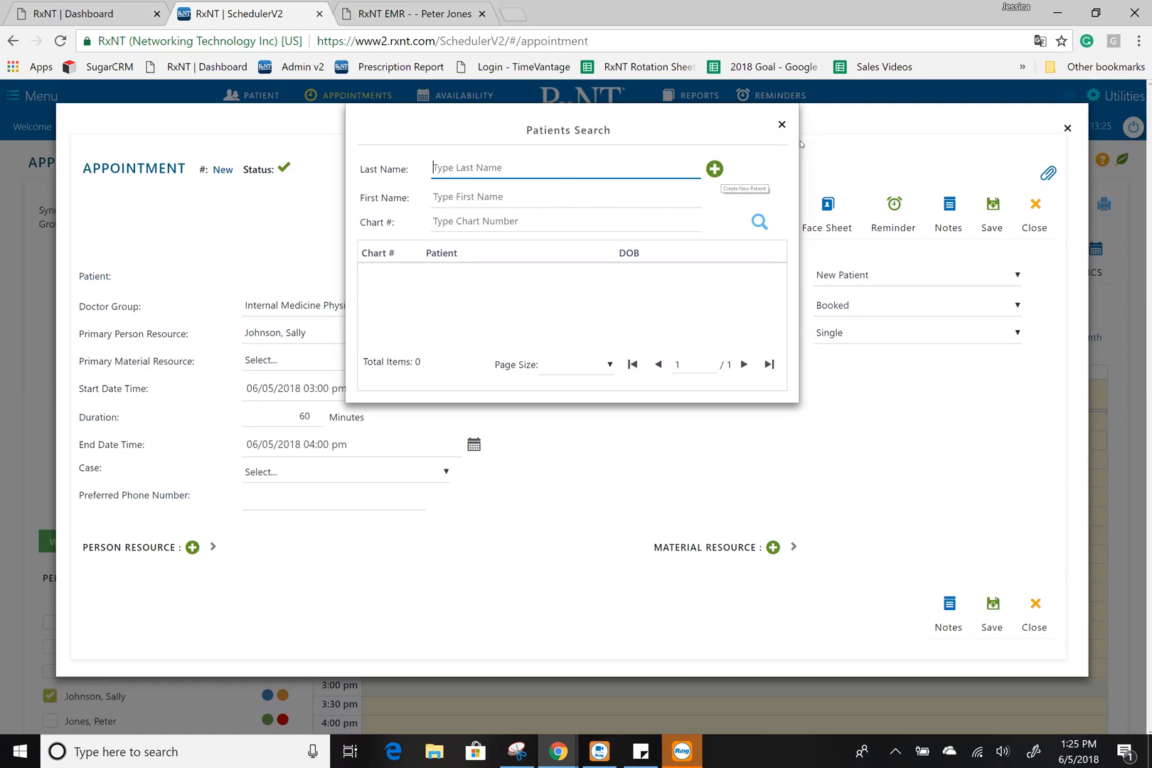
left_click(781, 124)
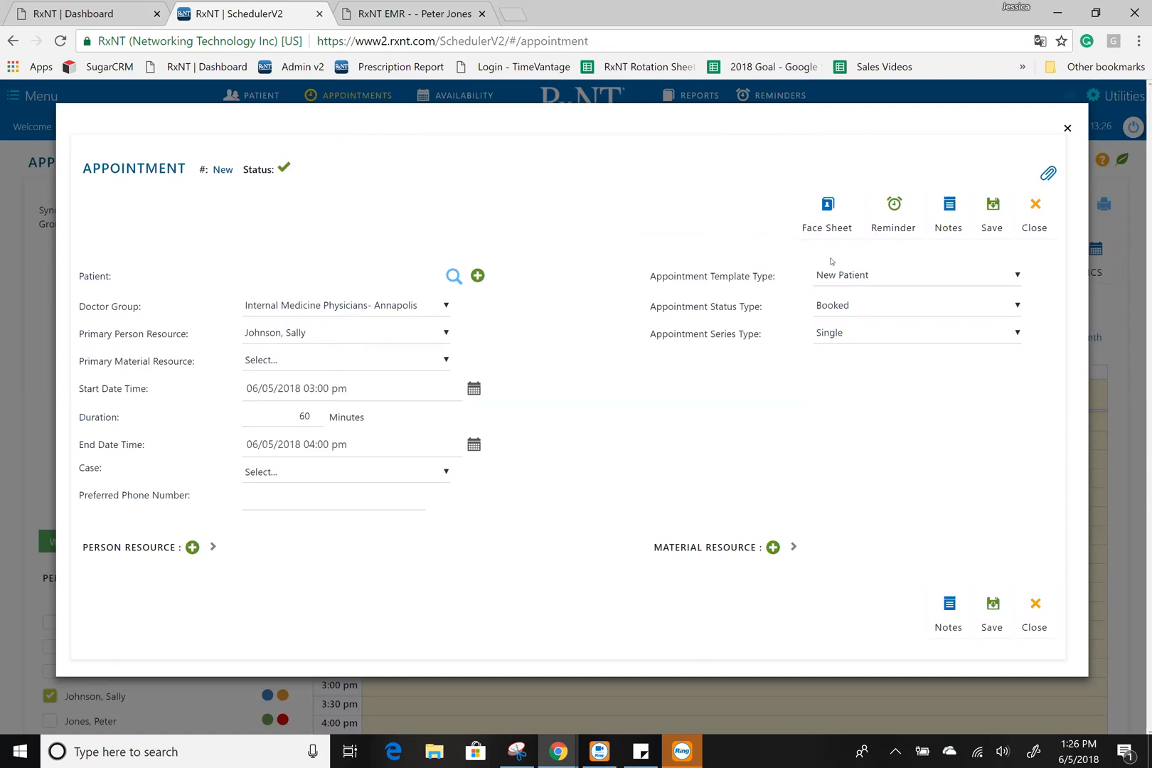
left_click(943, 281)
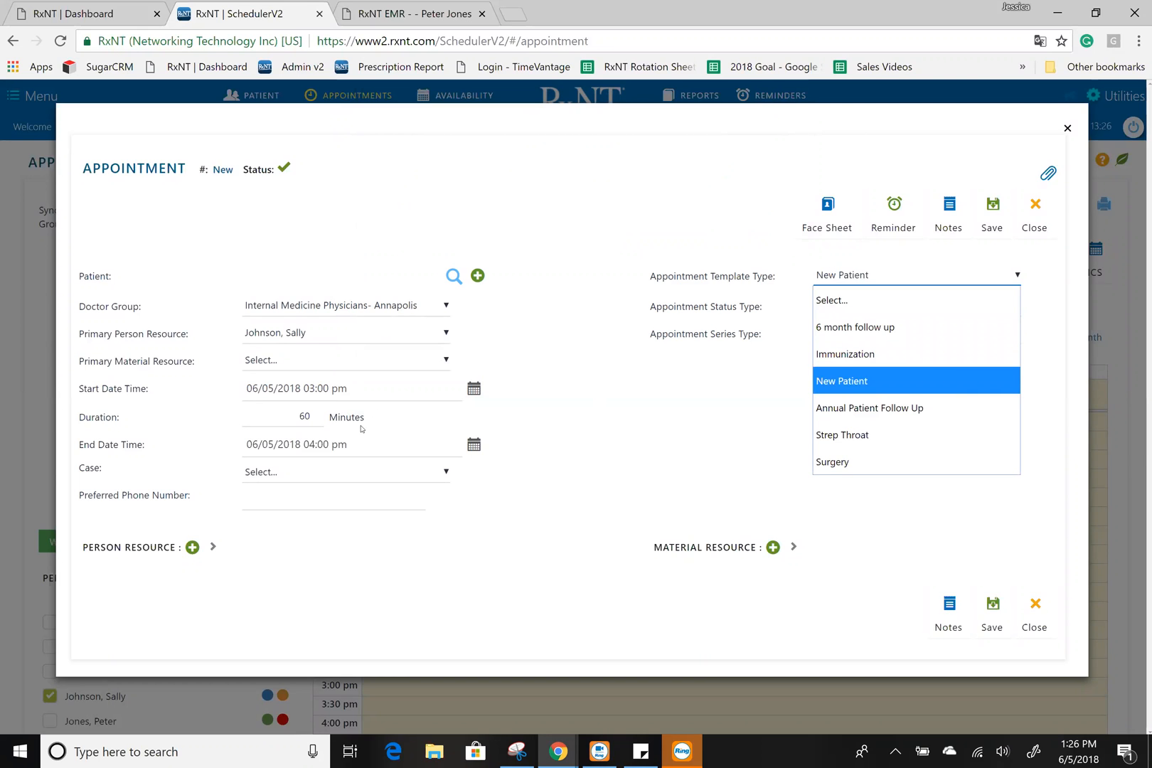
left_click(848, 356)
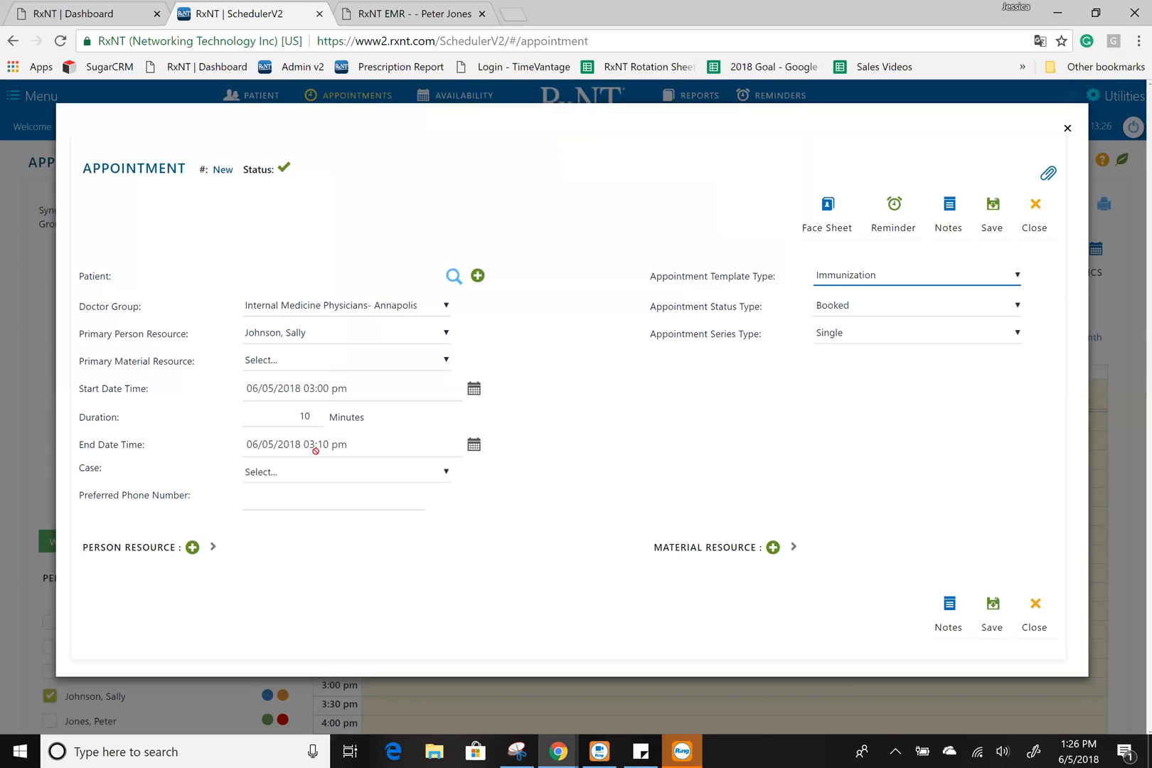
left_click(892, 335)
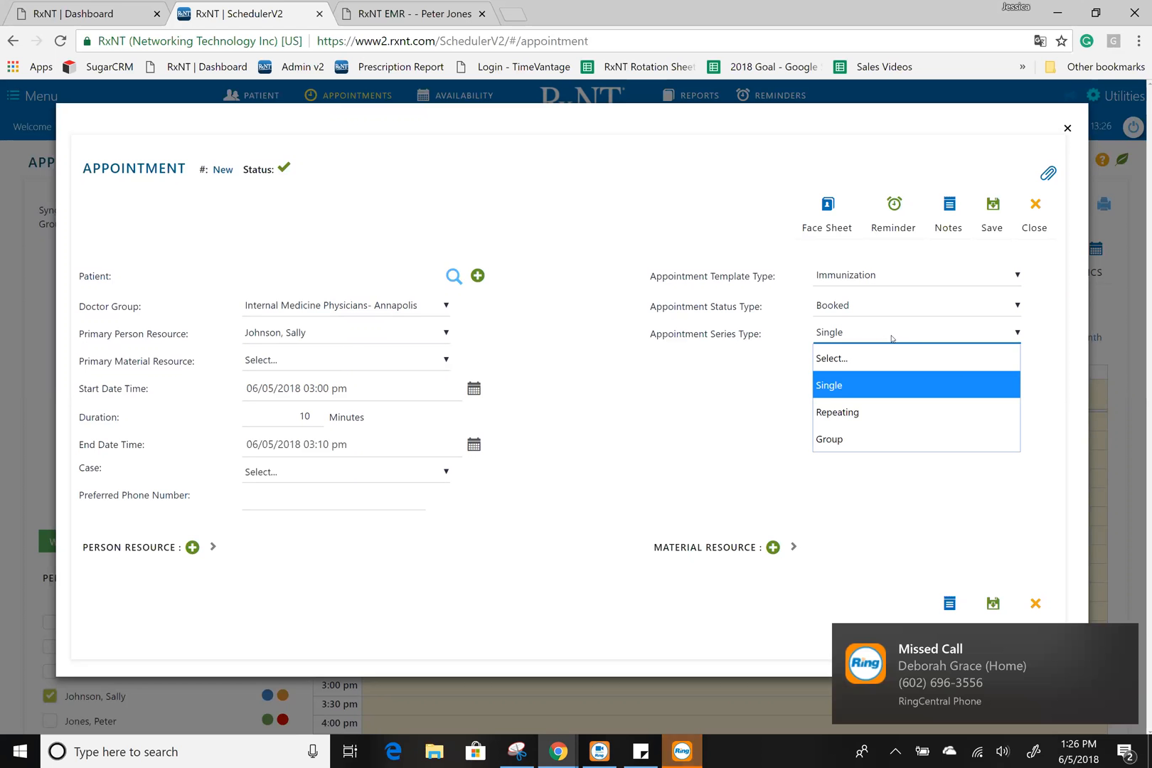
left_click(673, 417)
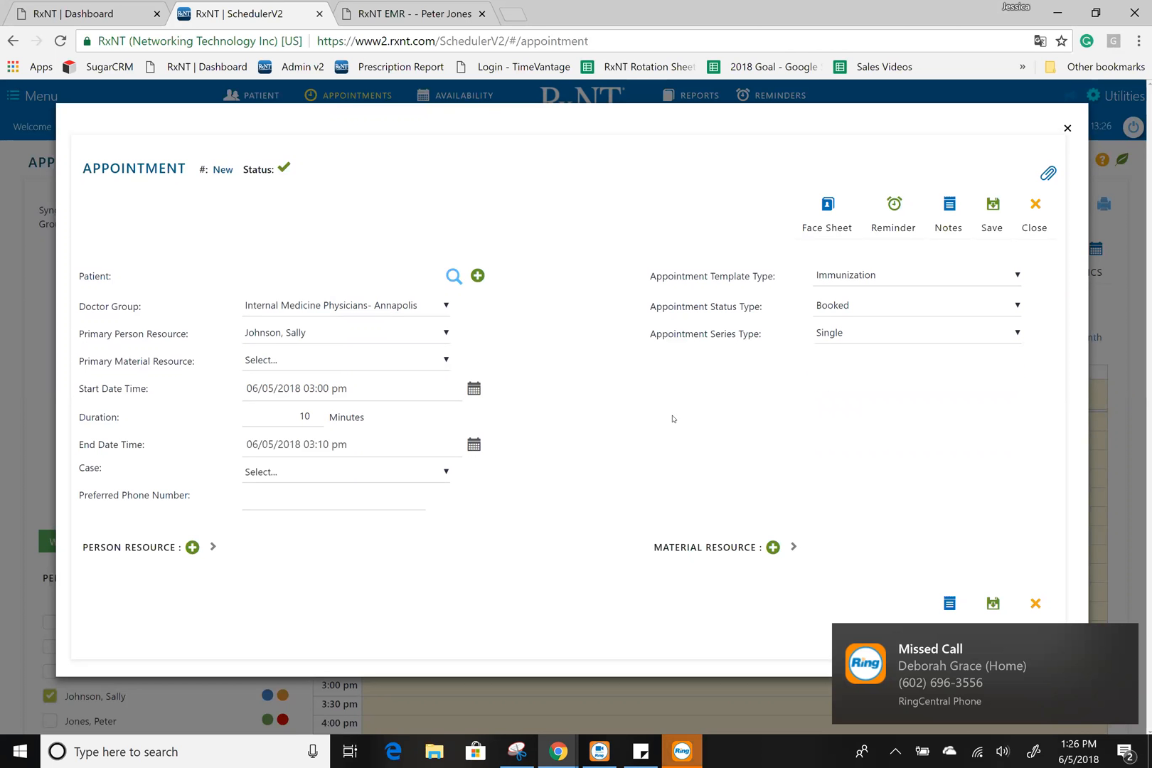
left_click(1066, 128)
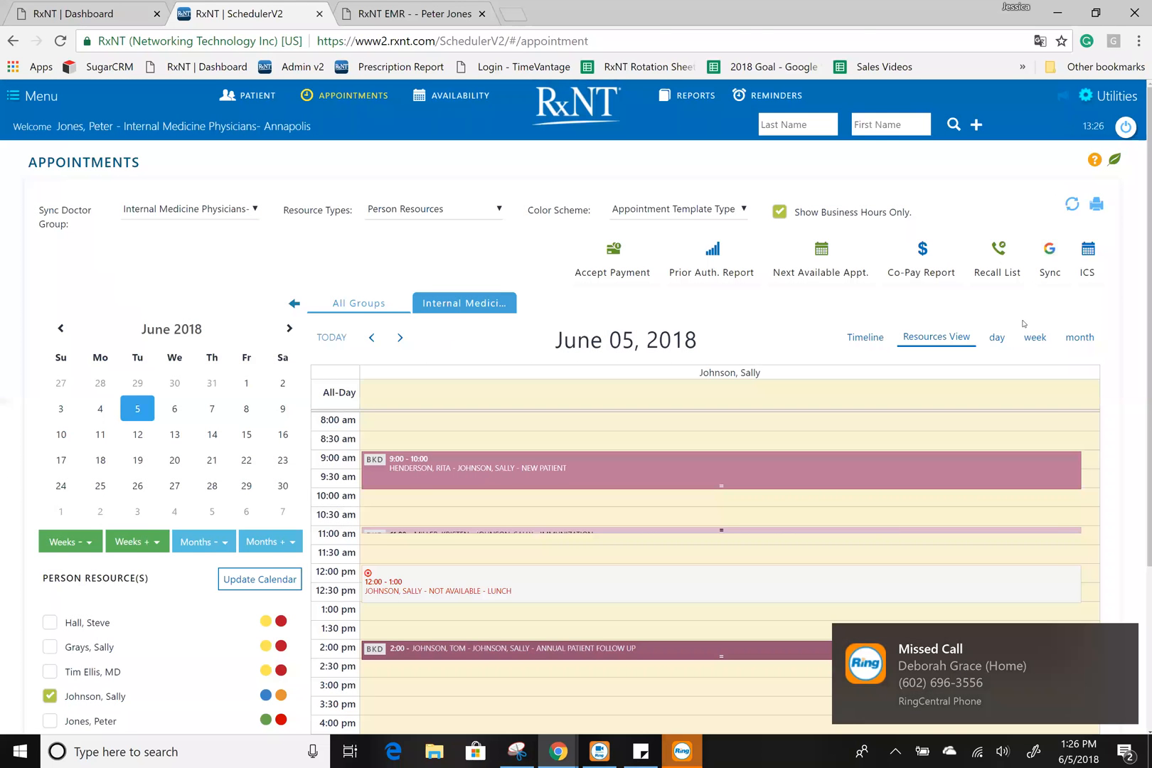
Open the 2:00 pm Annual Patient Follow Up appointment and view its eligibility details.
scroll(1023, 324, "down", 2)
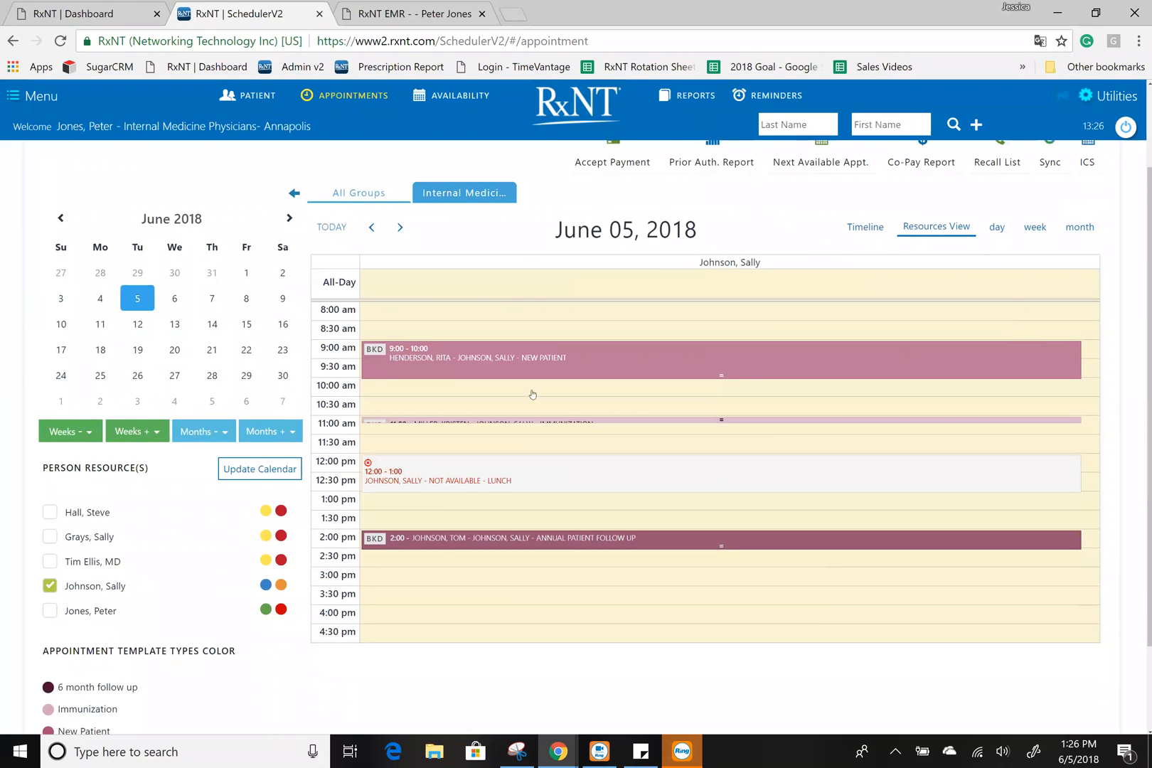
left_click(467, 537)
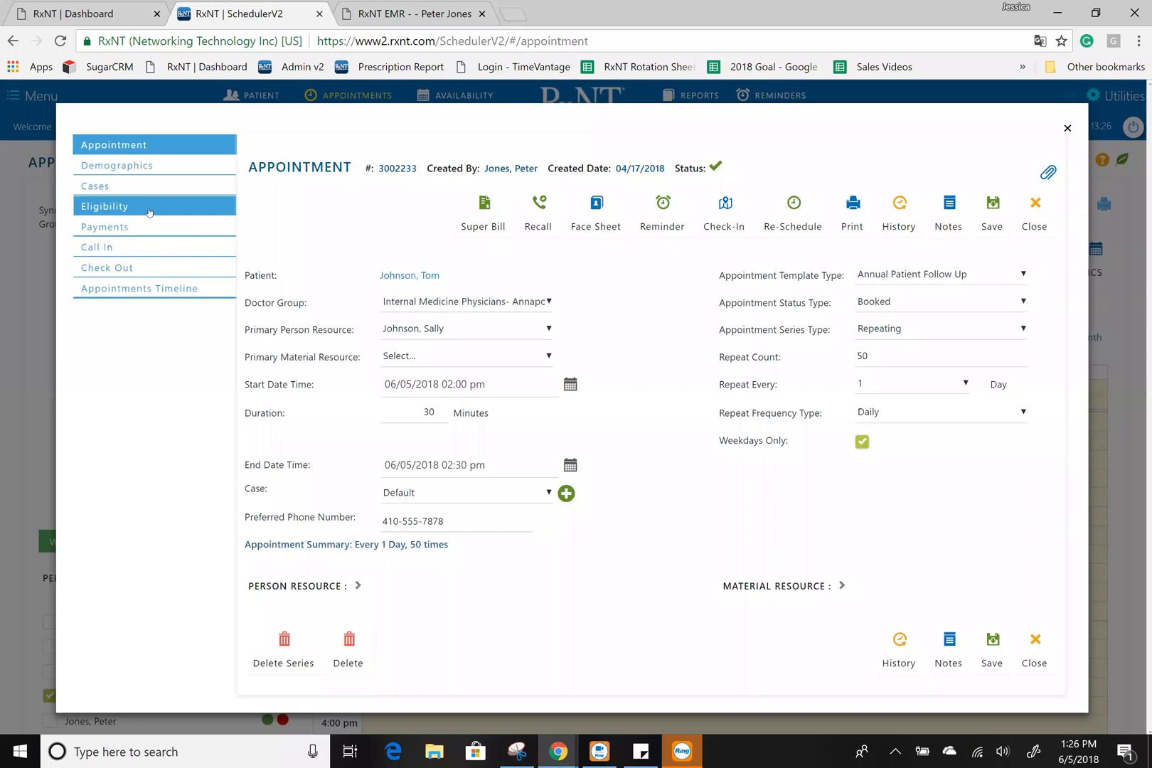
left_click(149, 212)
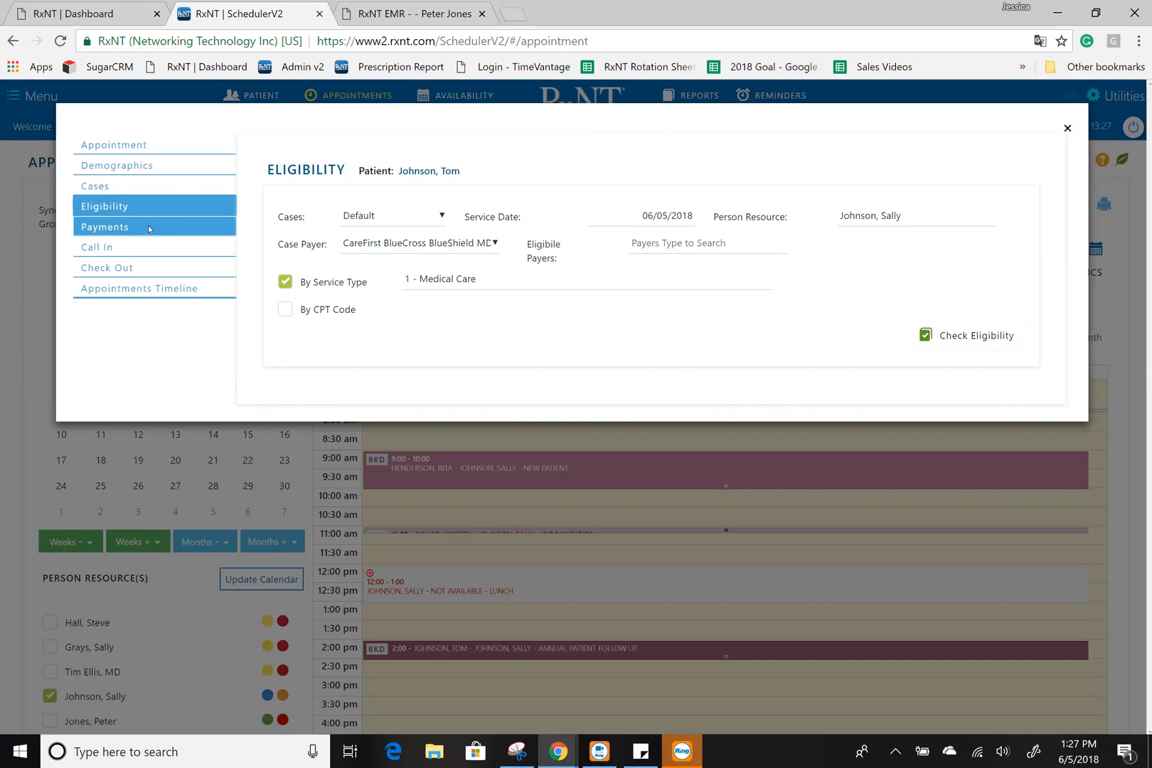
Fill in the appointment's payment with an amount paid of 405.00, payment method Check, and check number 203.
left_click(148, 227)
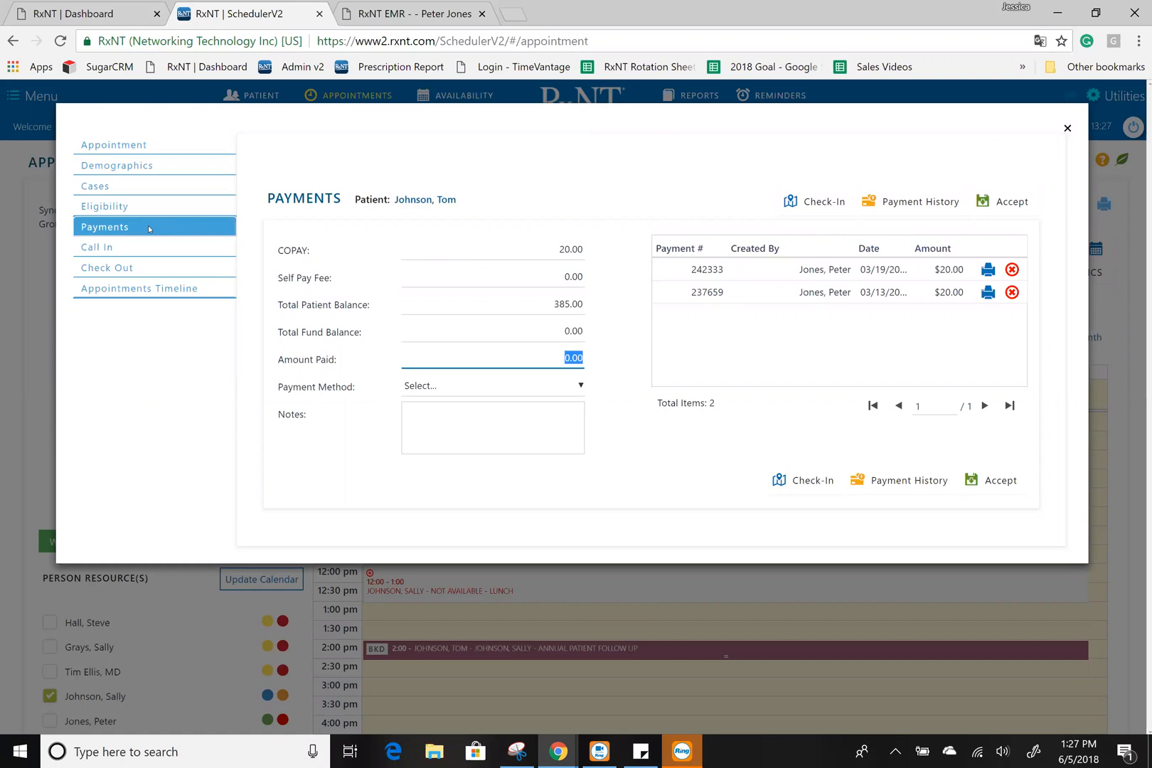
type("405")
left_click(412, 388)
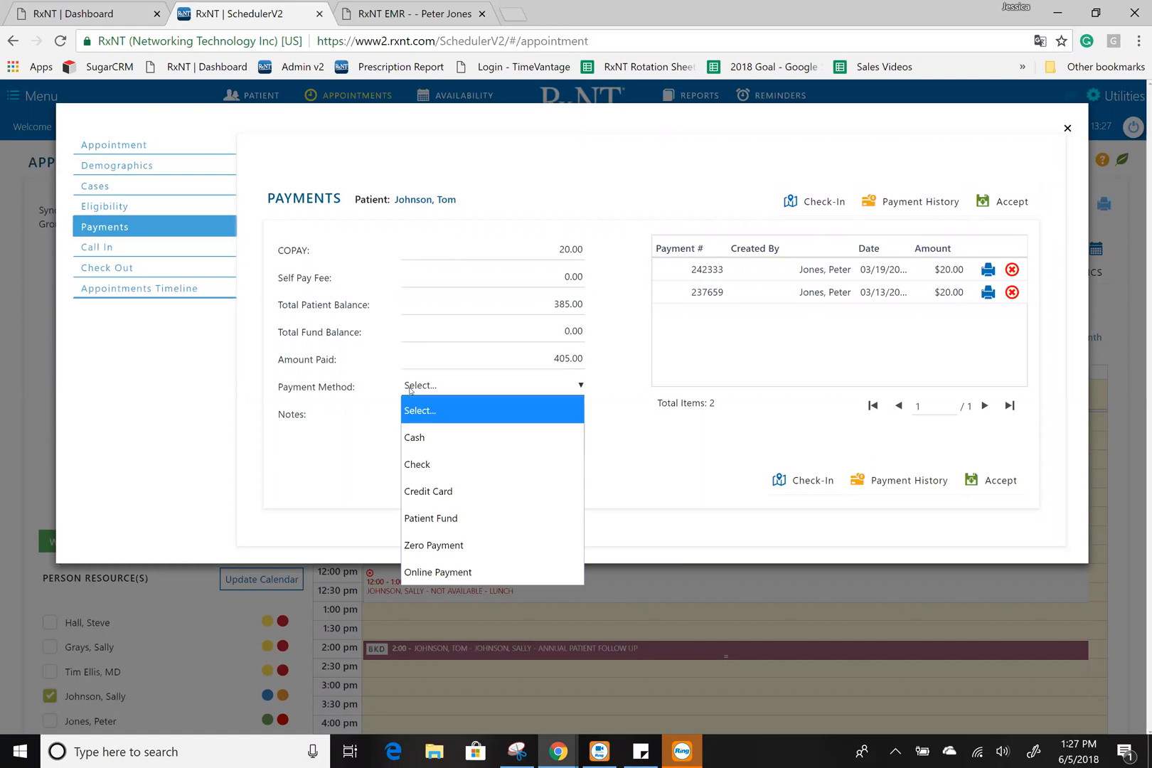
left_click(415, 461)
left_click(414, 413)
type("203")
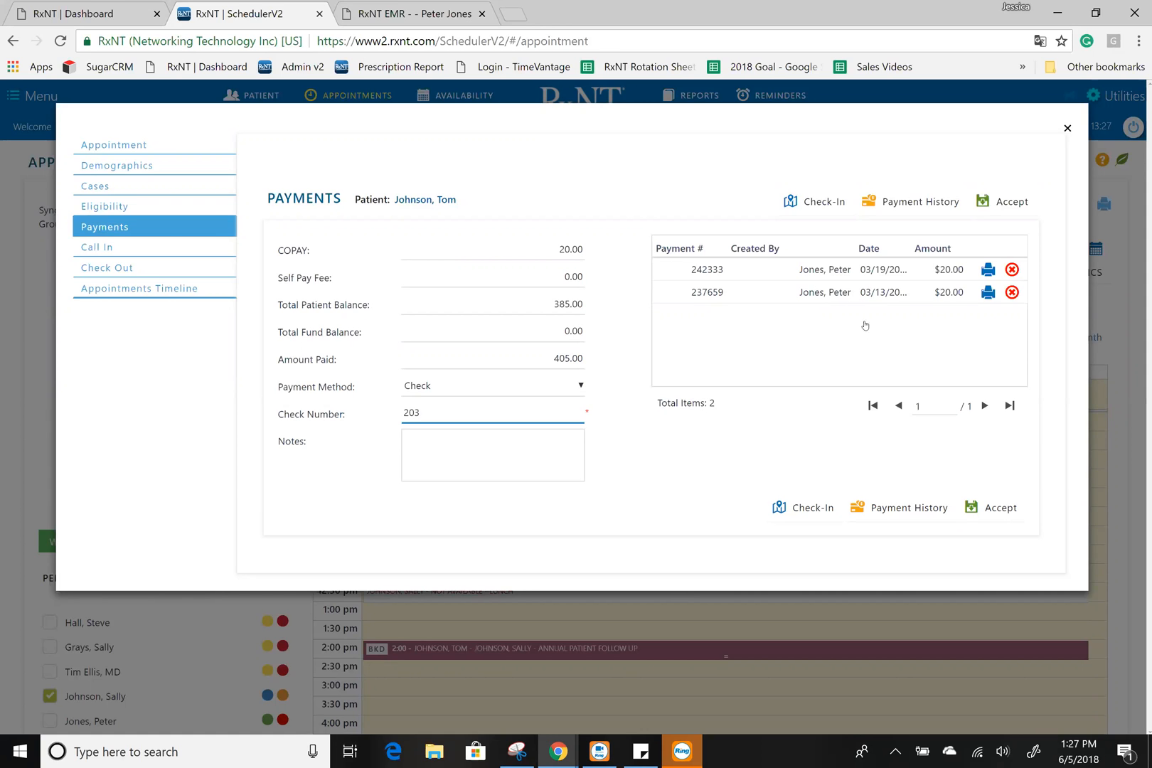
View the appointment's patient check-out page and close the appointment.
left_click(164, 272)
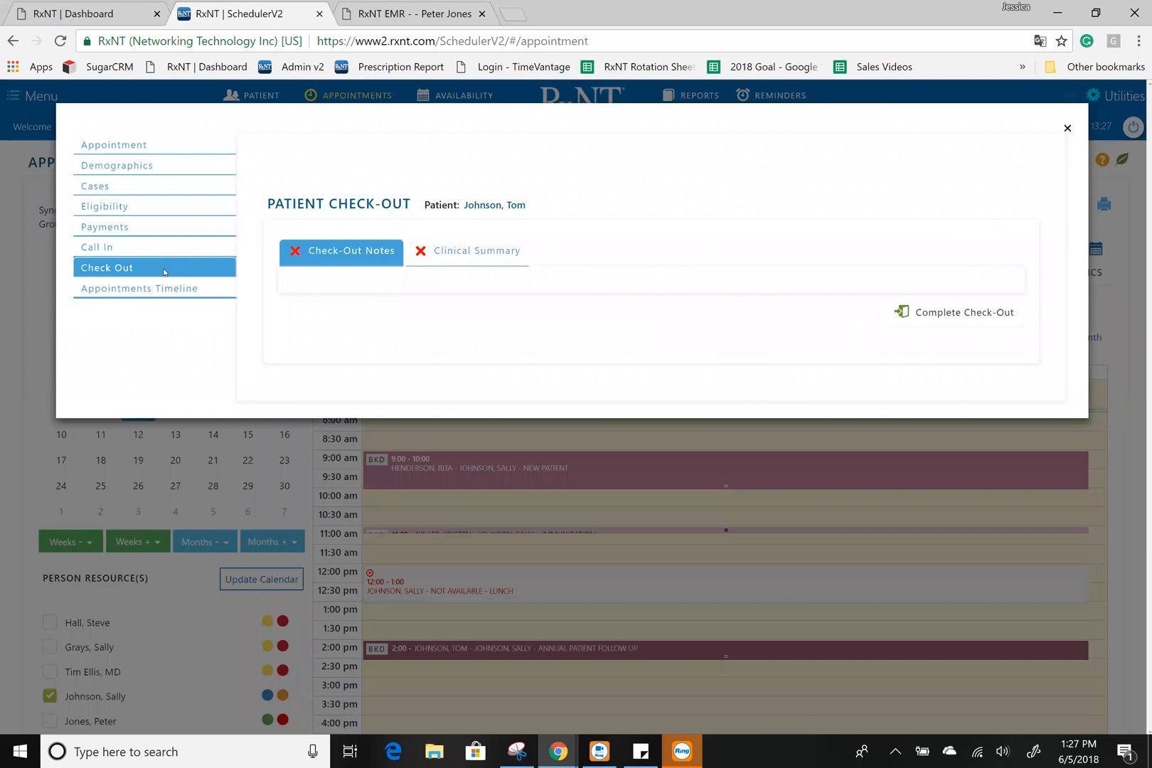
left_click(1067, 128)
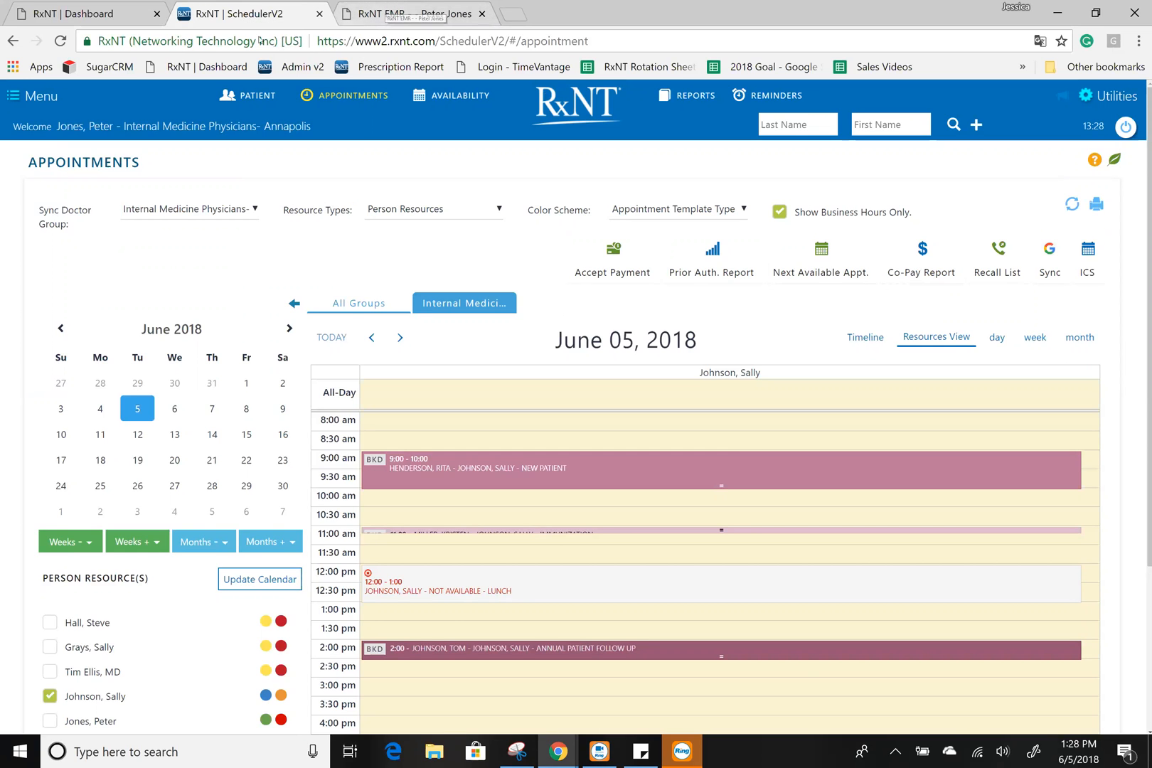
Switch to the RxNT EMR and review the unsigned and not released encounter lists.
left_click(420, 15)
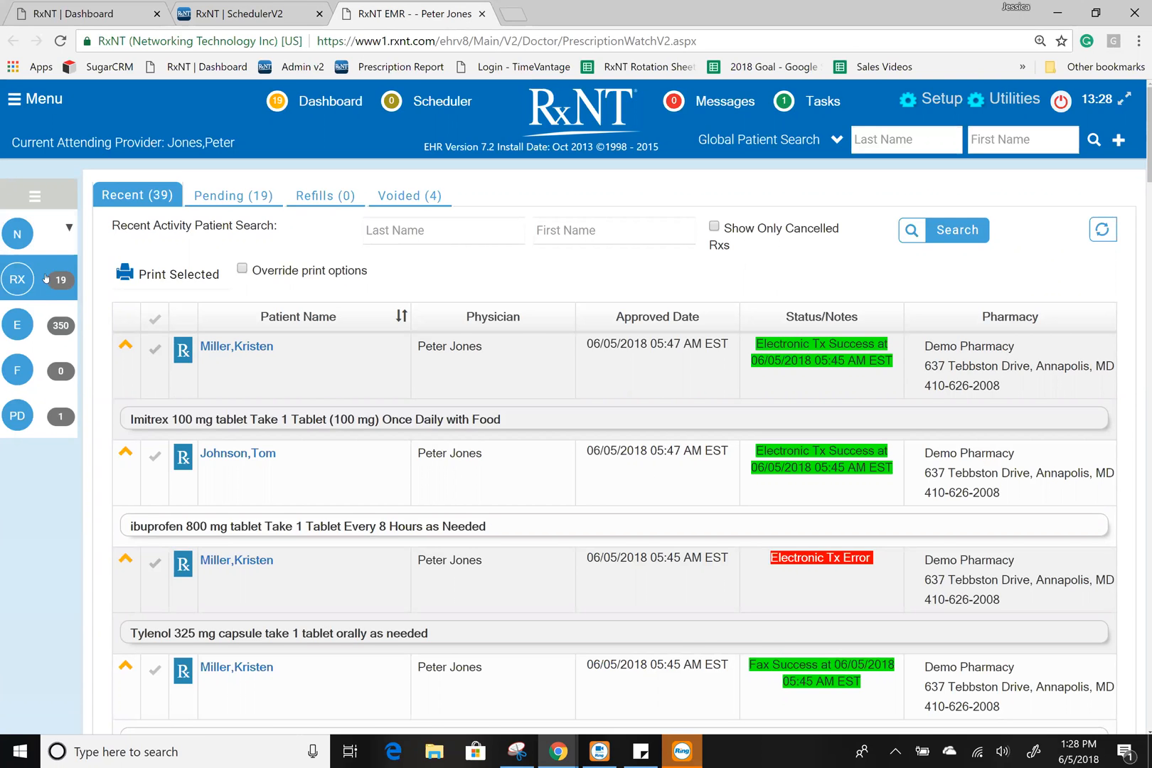
left_click(45, 327)
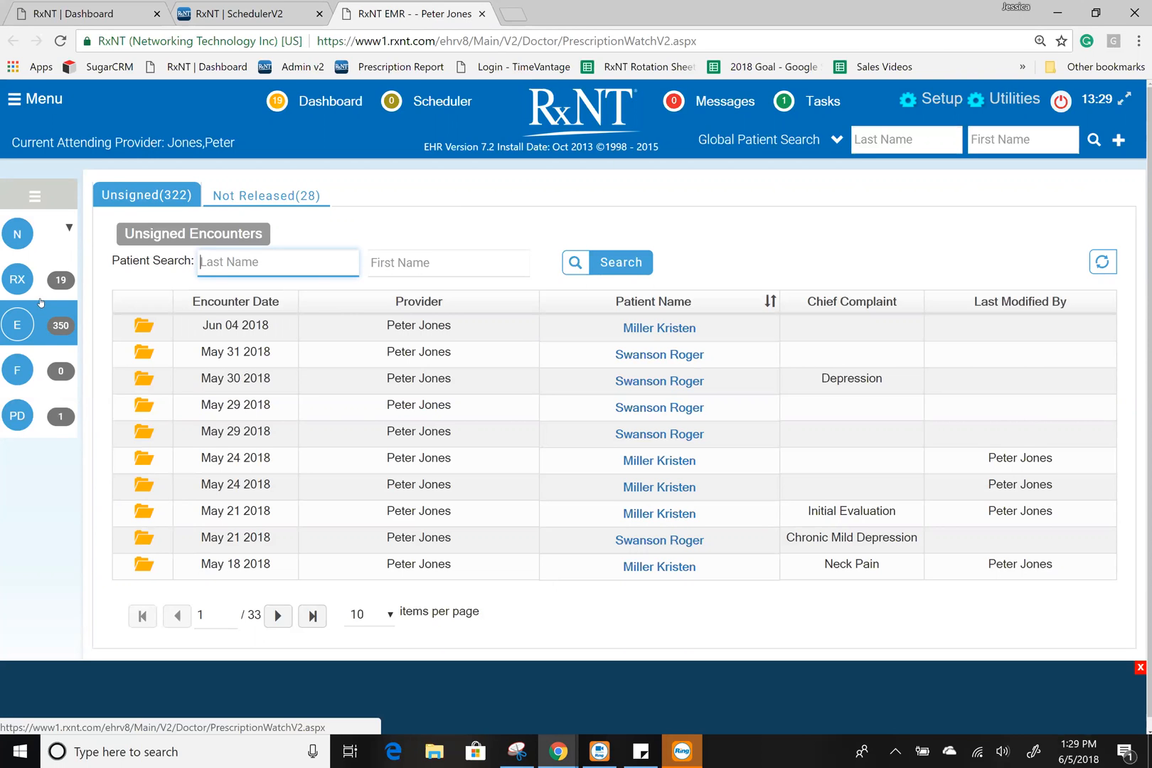
left_click(292, 202)
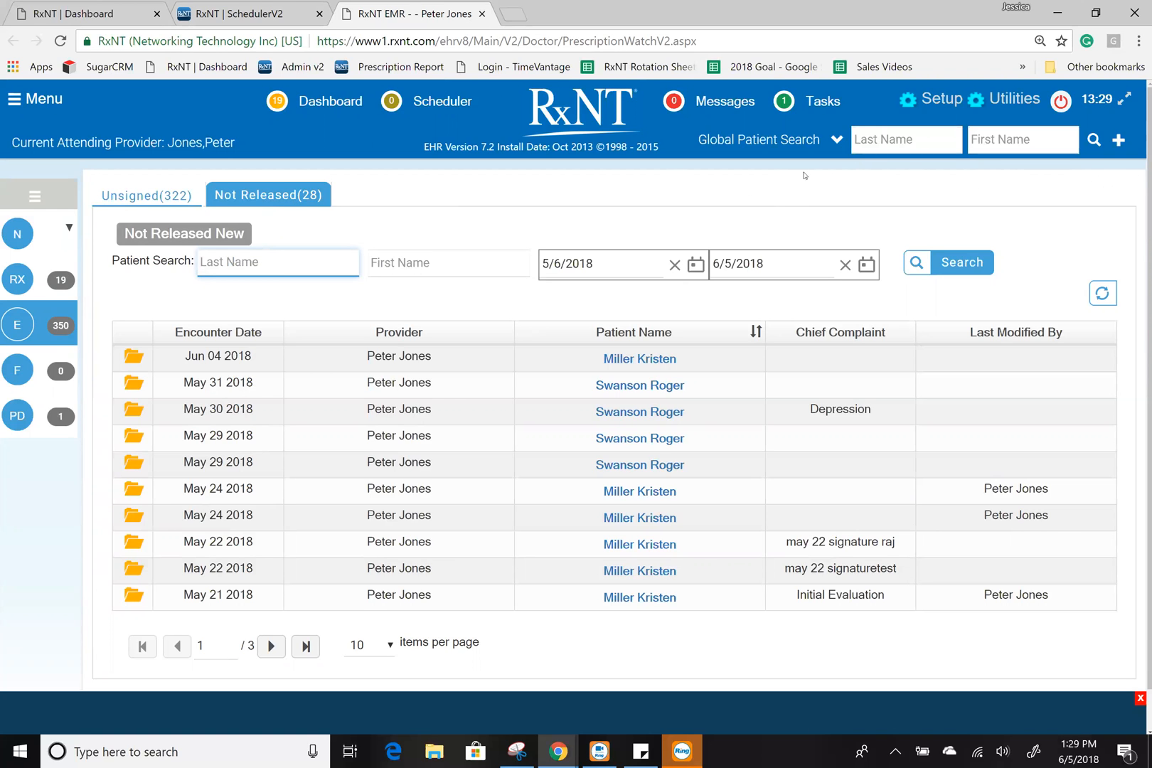
Search all patients by the patient's last name and first initial, and open the matching patient's dashboard.
left_click(888, 147)
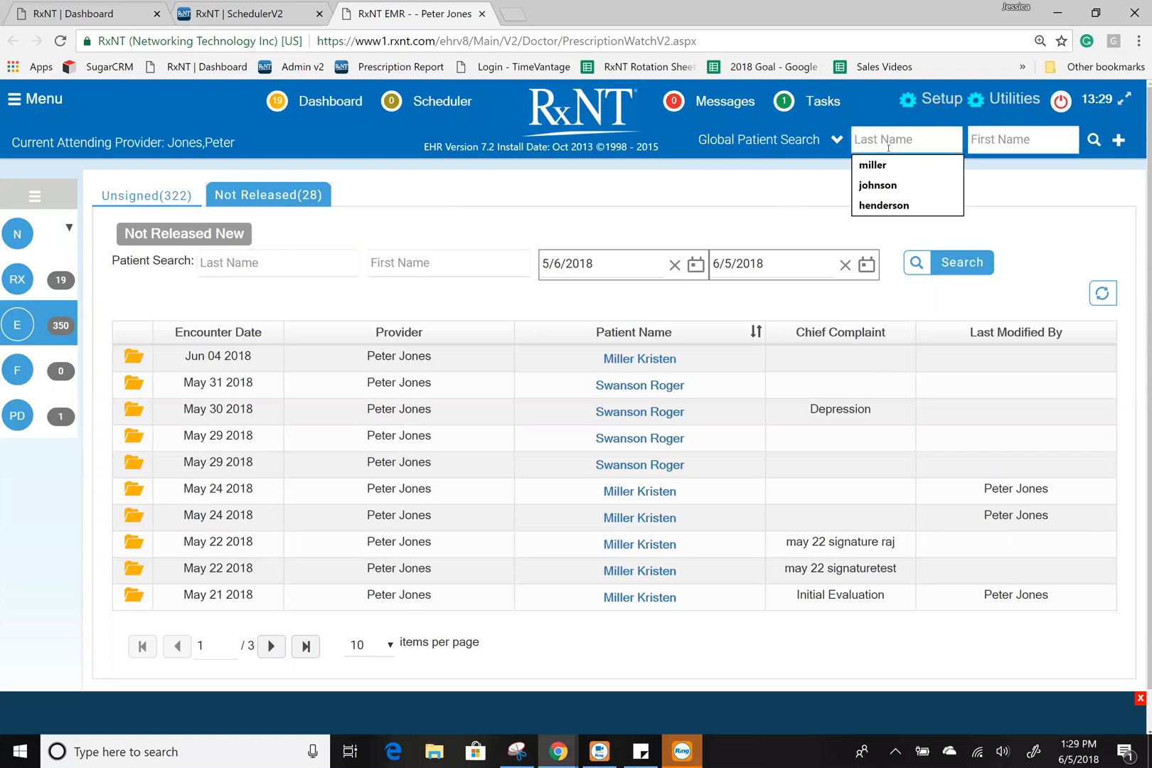
type("miller")
key("Tab")
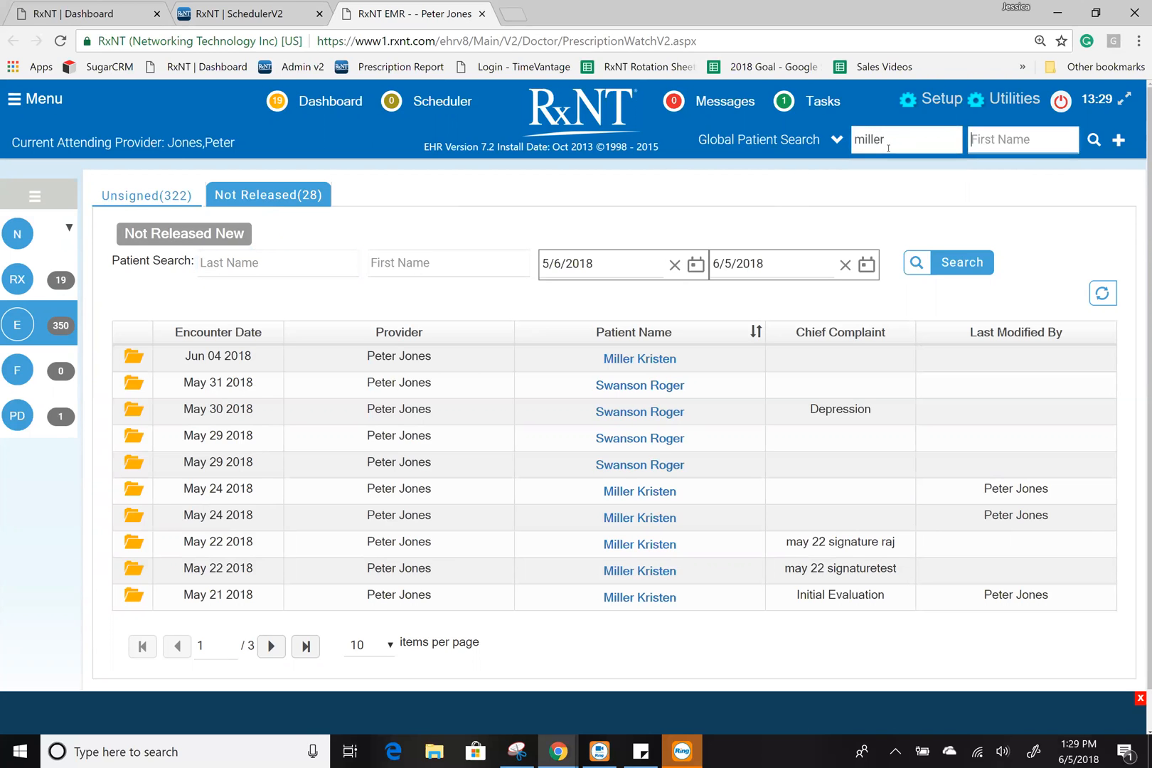
type("k")
left_click(1093, 143)
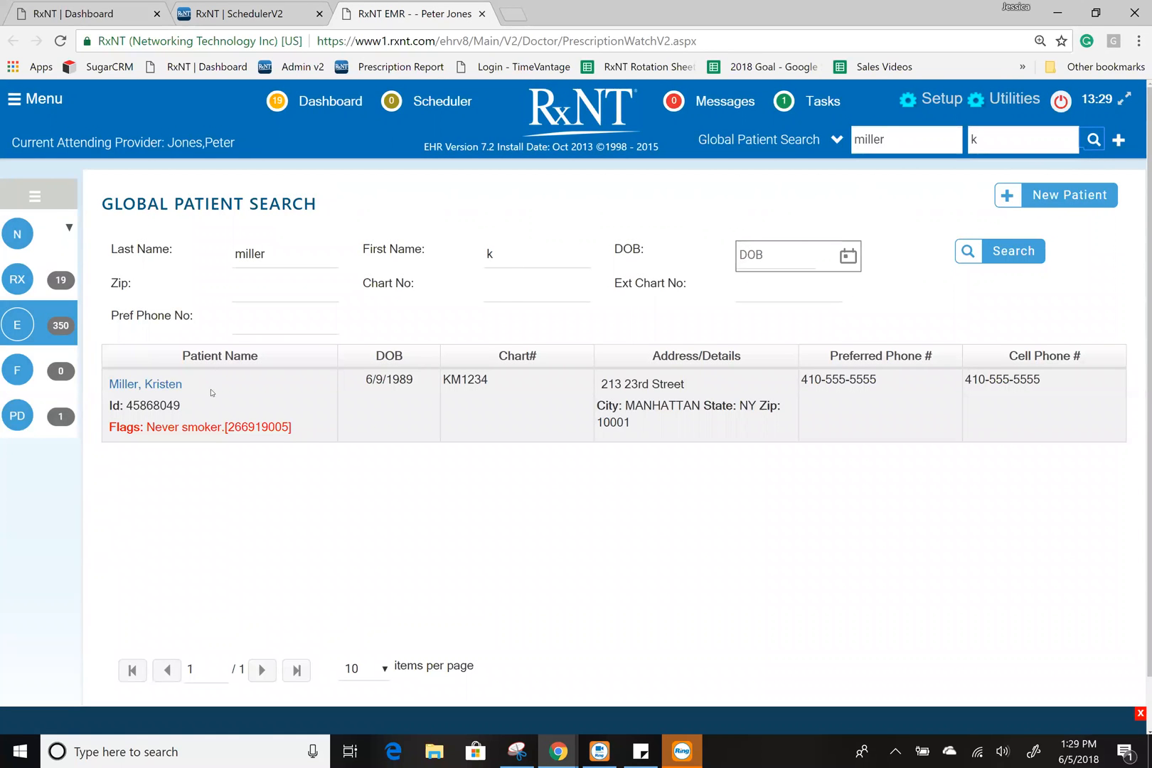
left_click(145, 385)
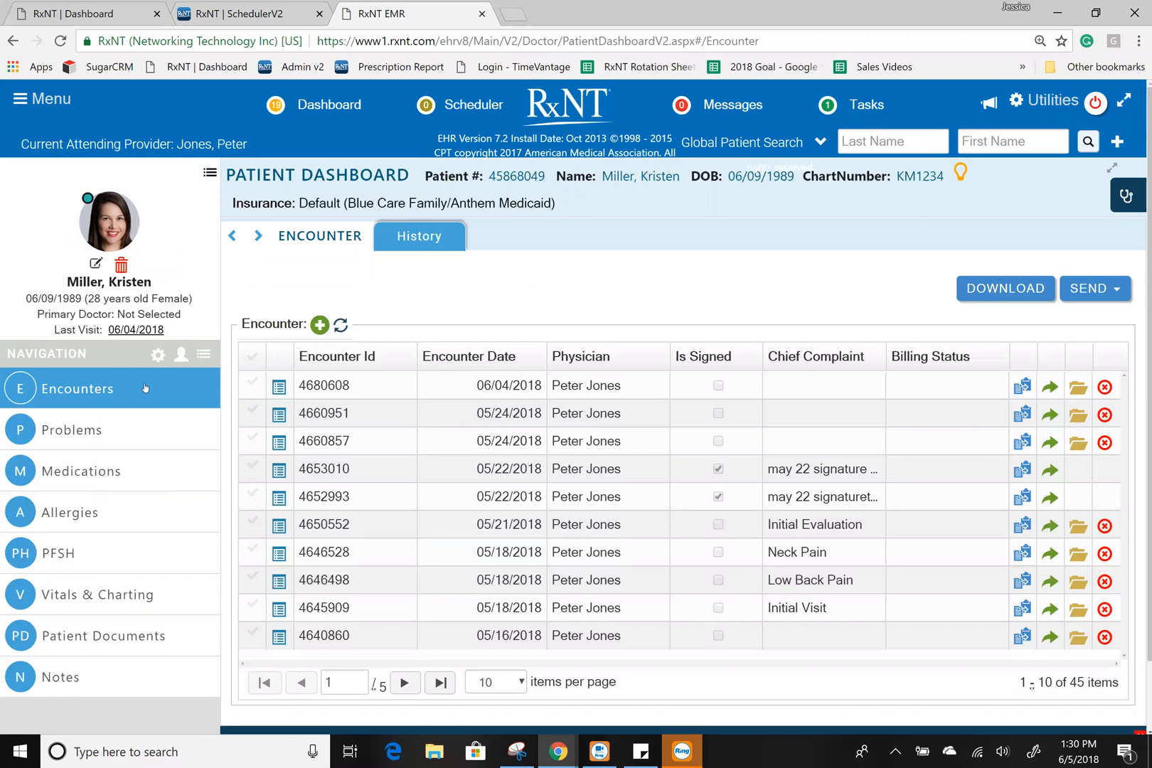
Show Labs in the patient navigation menu, try out the item reordering, and save the menu configuration.
left_click(156, 355)
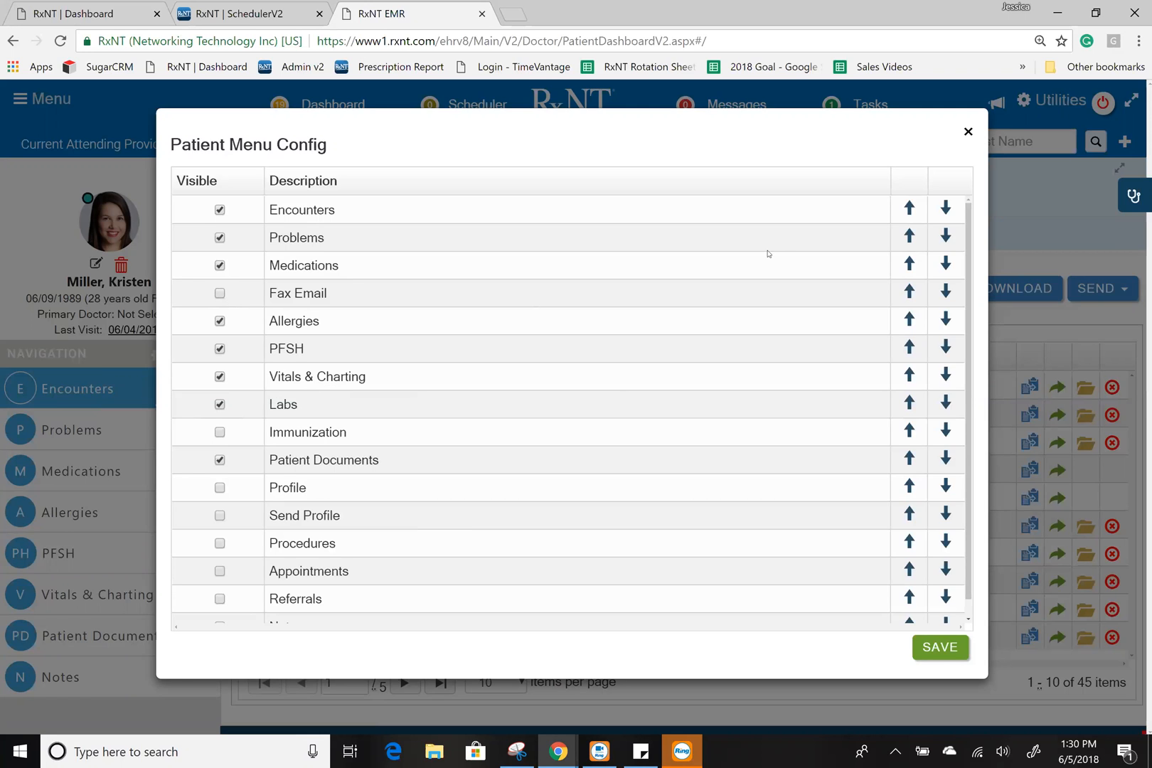
left_click(907, 235)
left_click(909, 264)
left_click(943, 658)
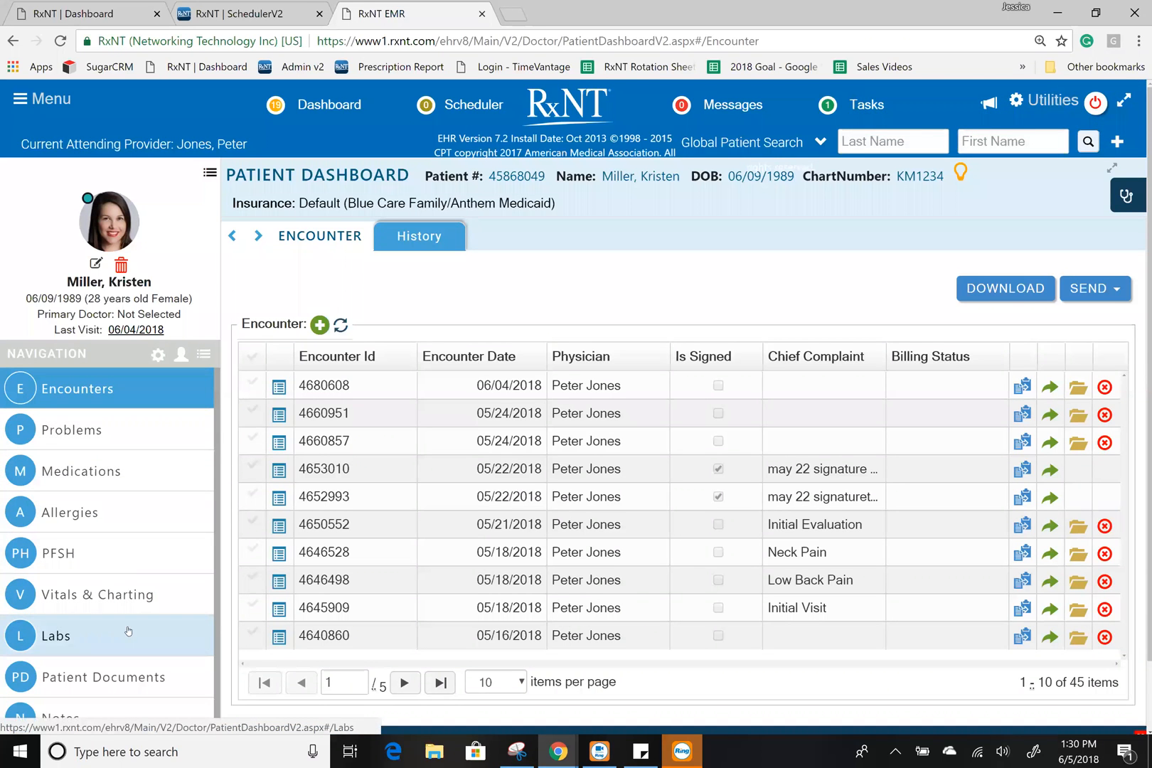
Look through the patient's Problems, Allergies and PFSH sections.
left_click(126, 428)
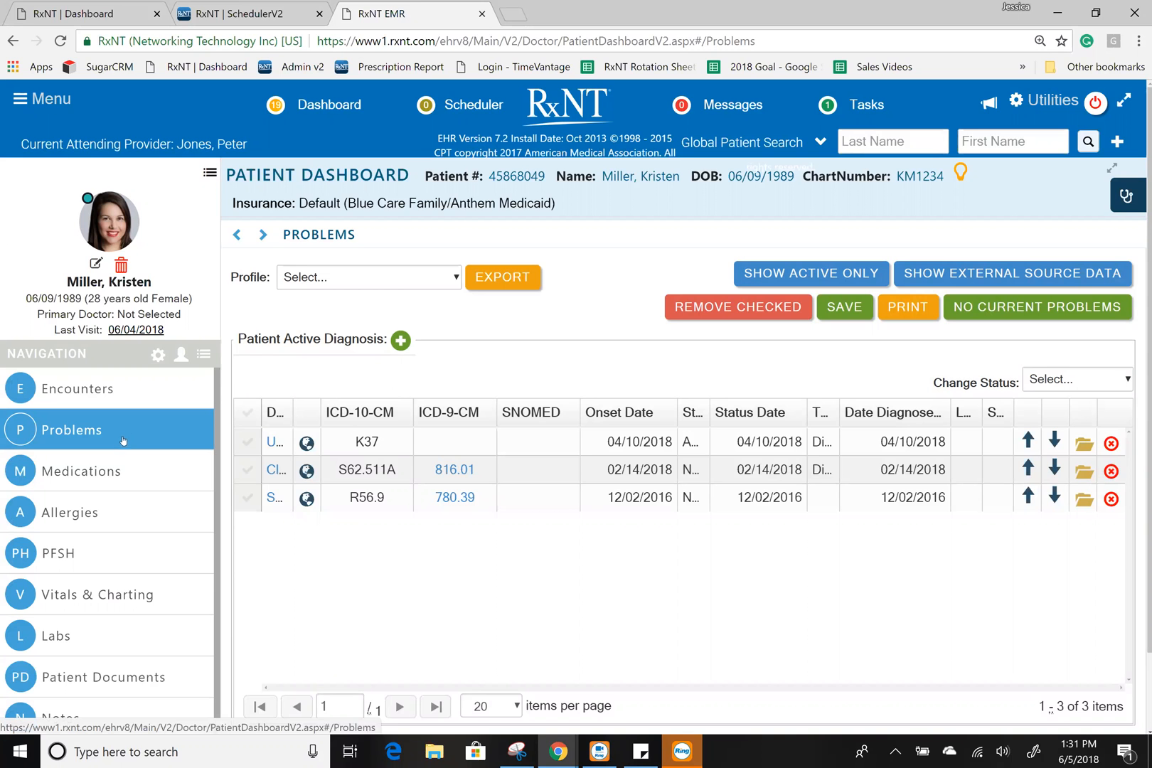
left_click(85, 509)
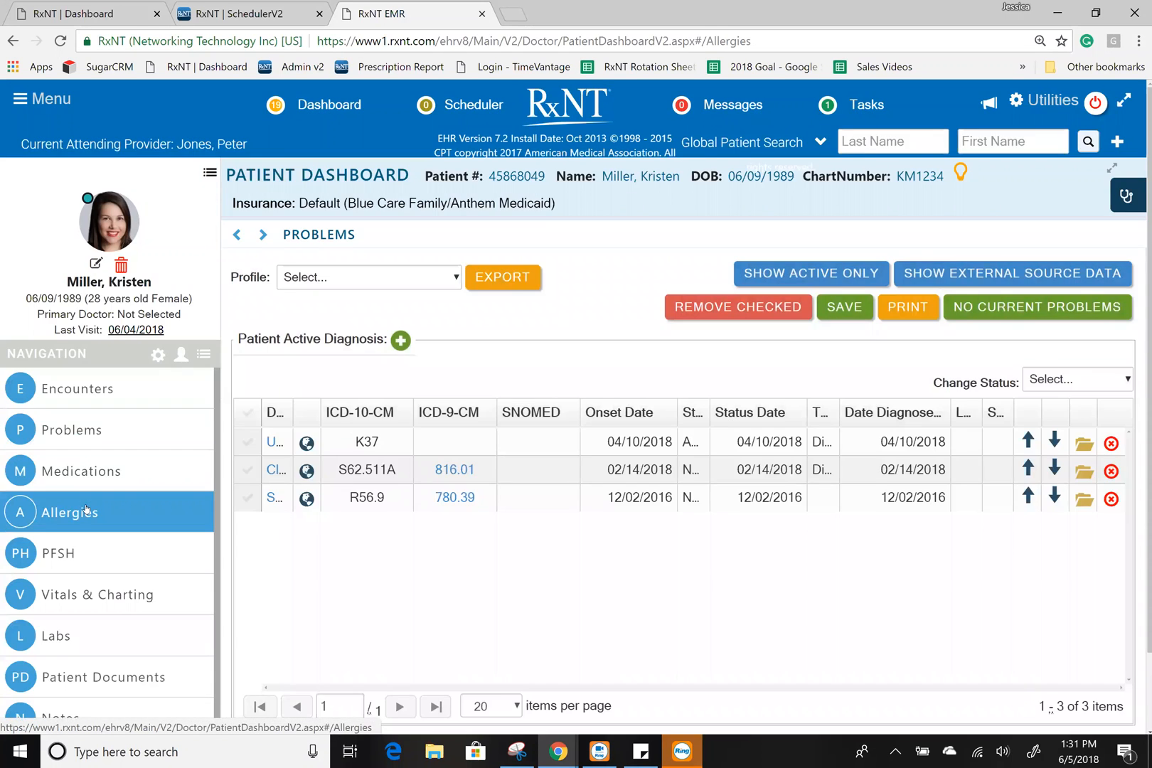
left_click(107, 552)
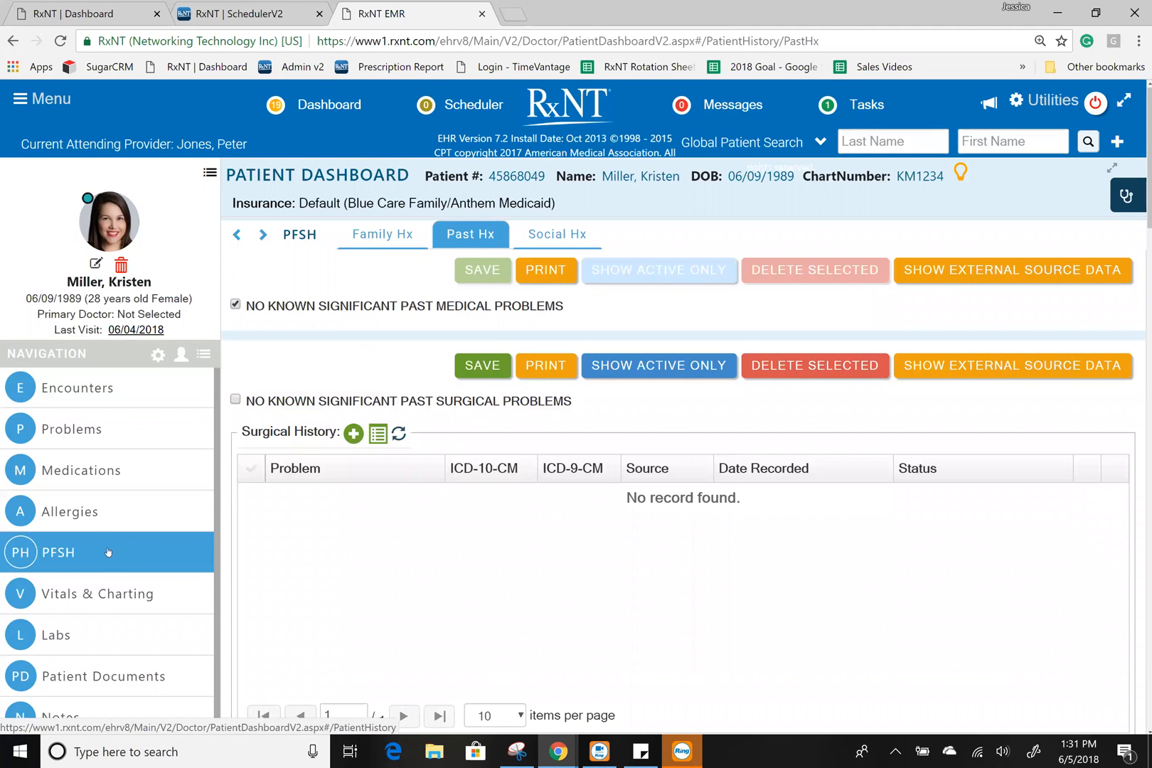
Create a new encounter for the patient using the V2 - RxNT Encounter form, keeping the default visit type and date.
left_click(131, 402)
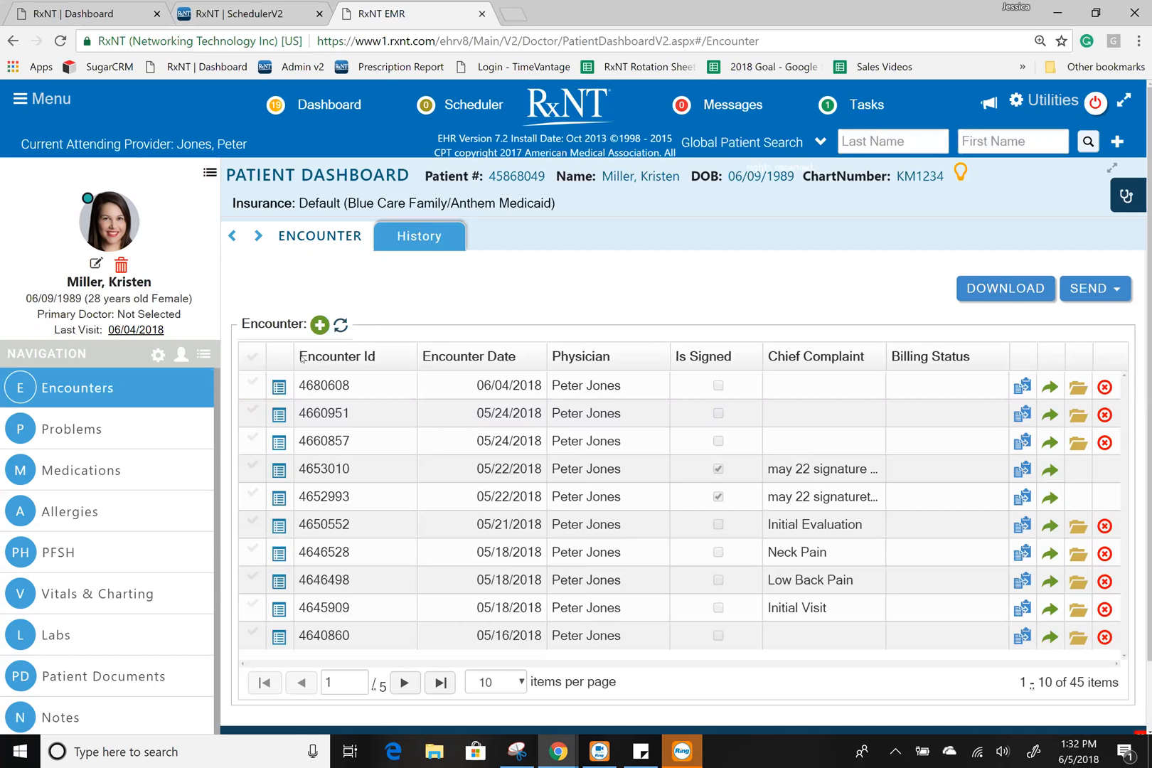
left_click(320, 325)
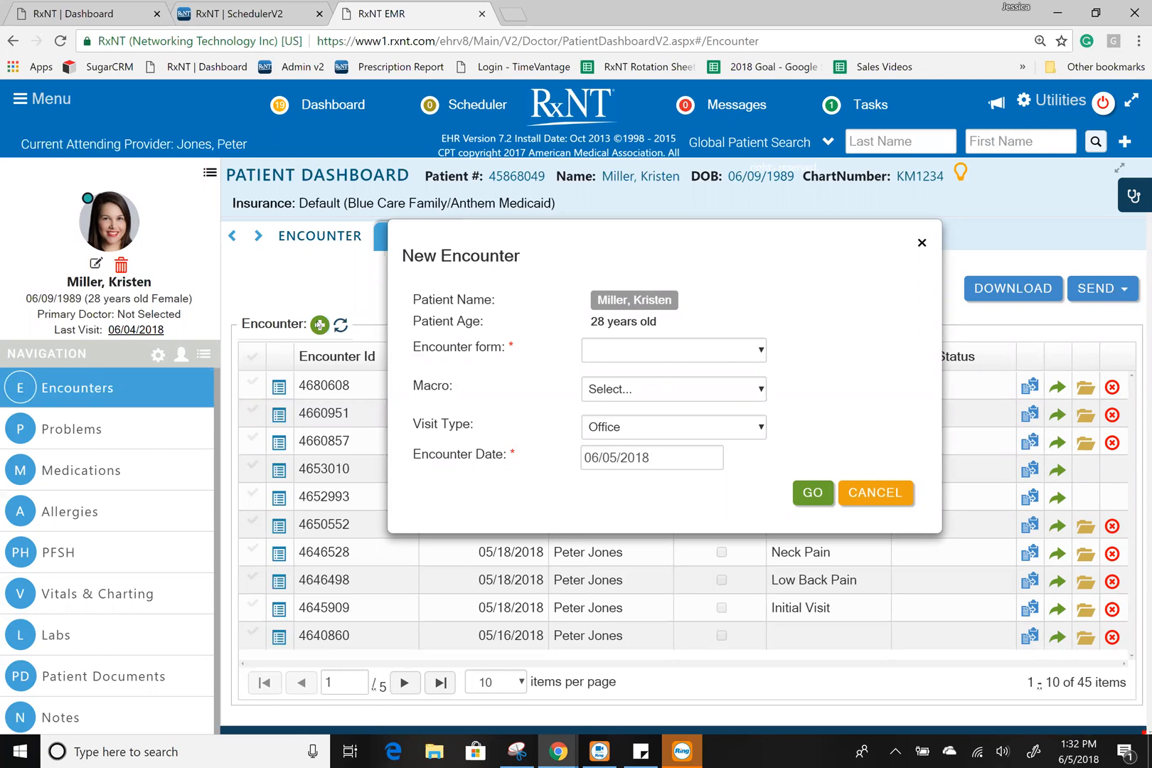
left_click(733, 349)
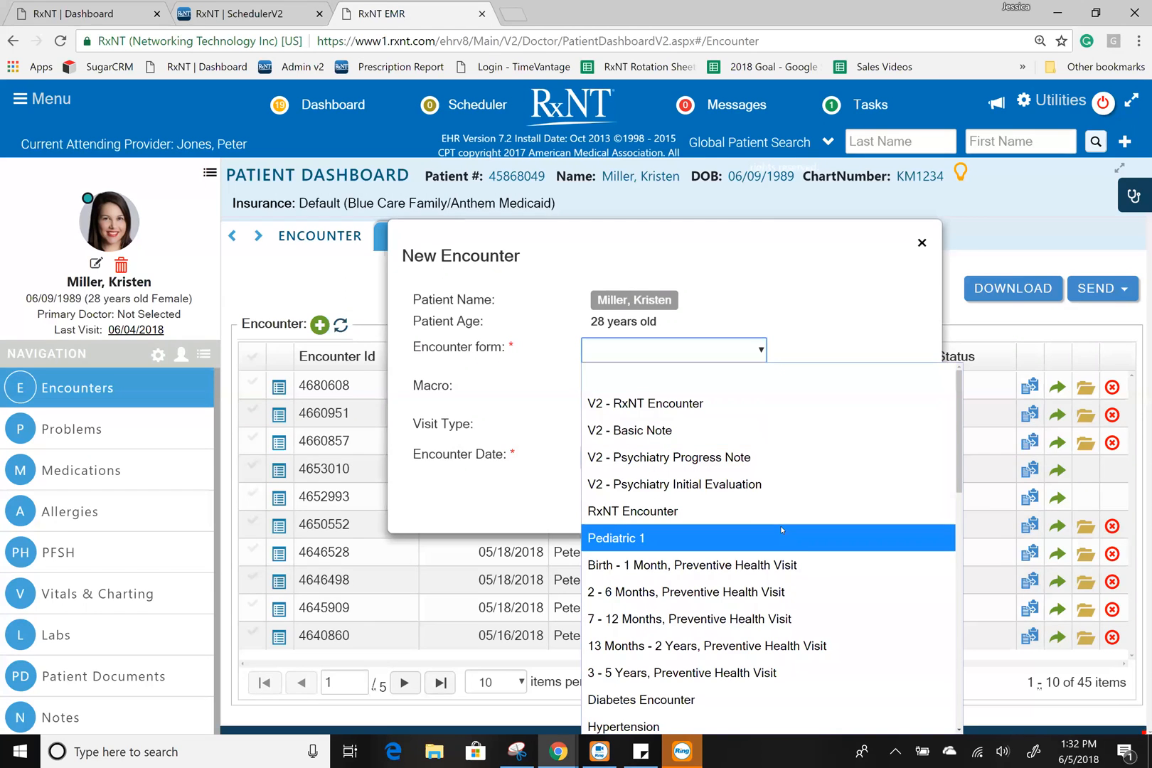
scroll(779, 525, "down", 1)
scroll(780, 527, "down", 5)
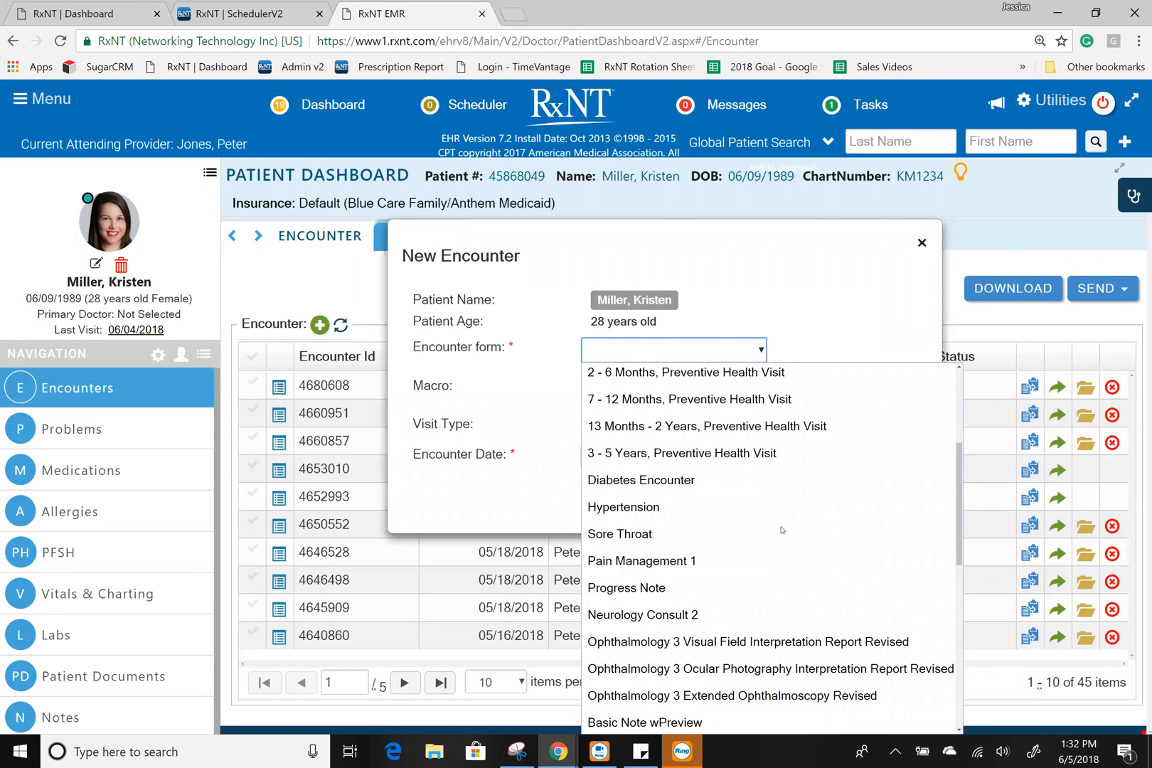
scroll(781, 530, "down", 3)
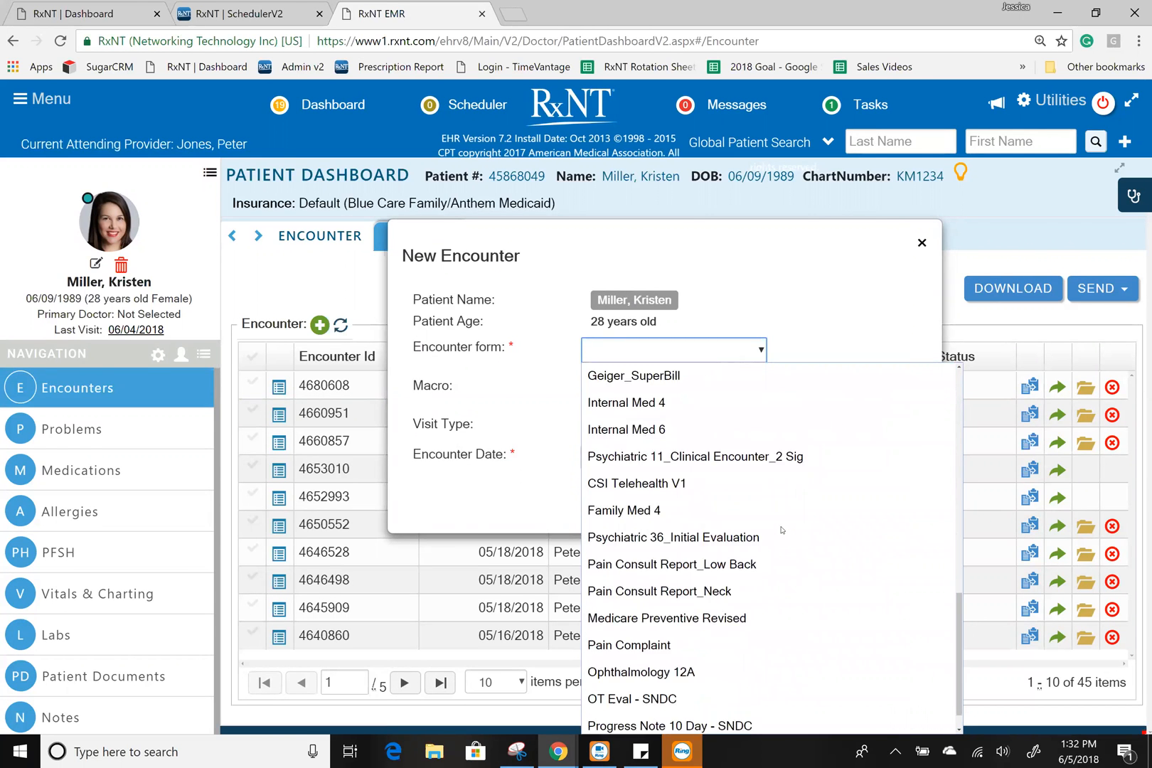
scroll(780, 530, "up", 10)
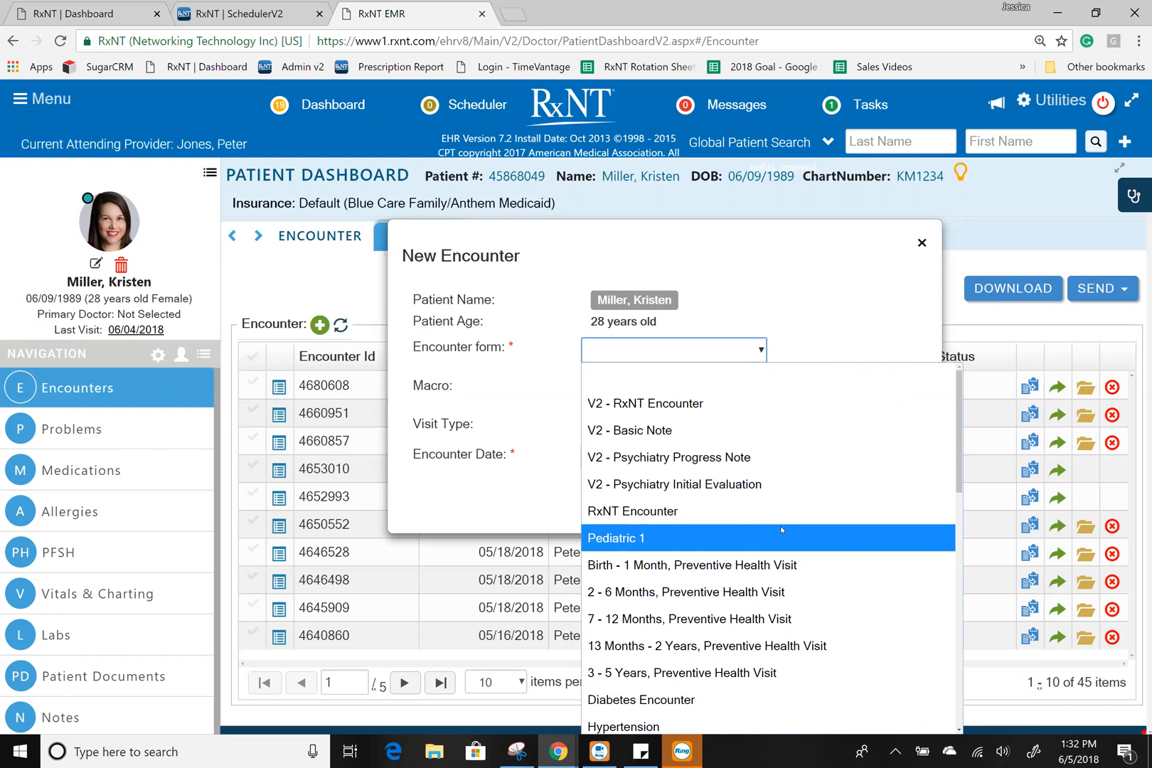
left_click(735, 404)
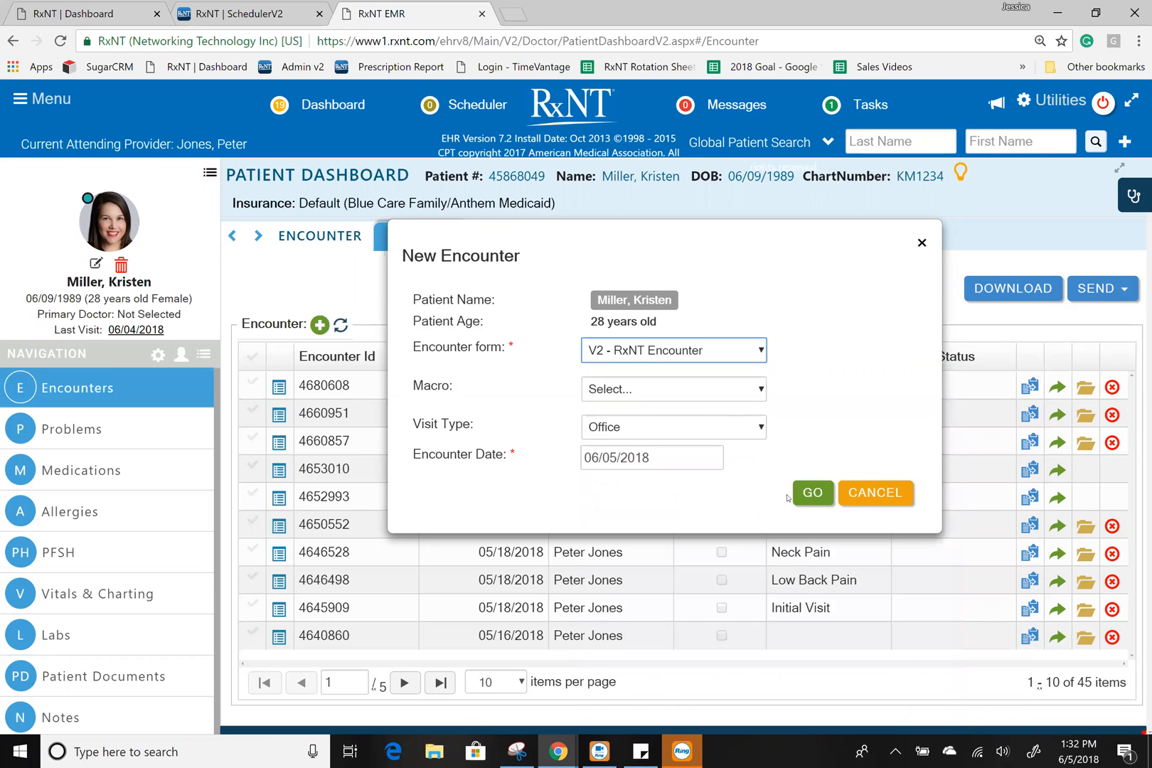
left_click(814, 500)
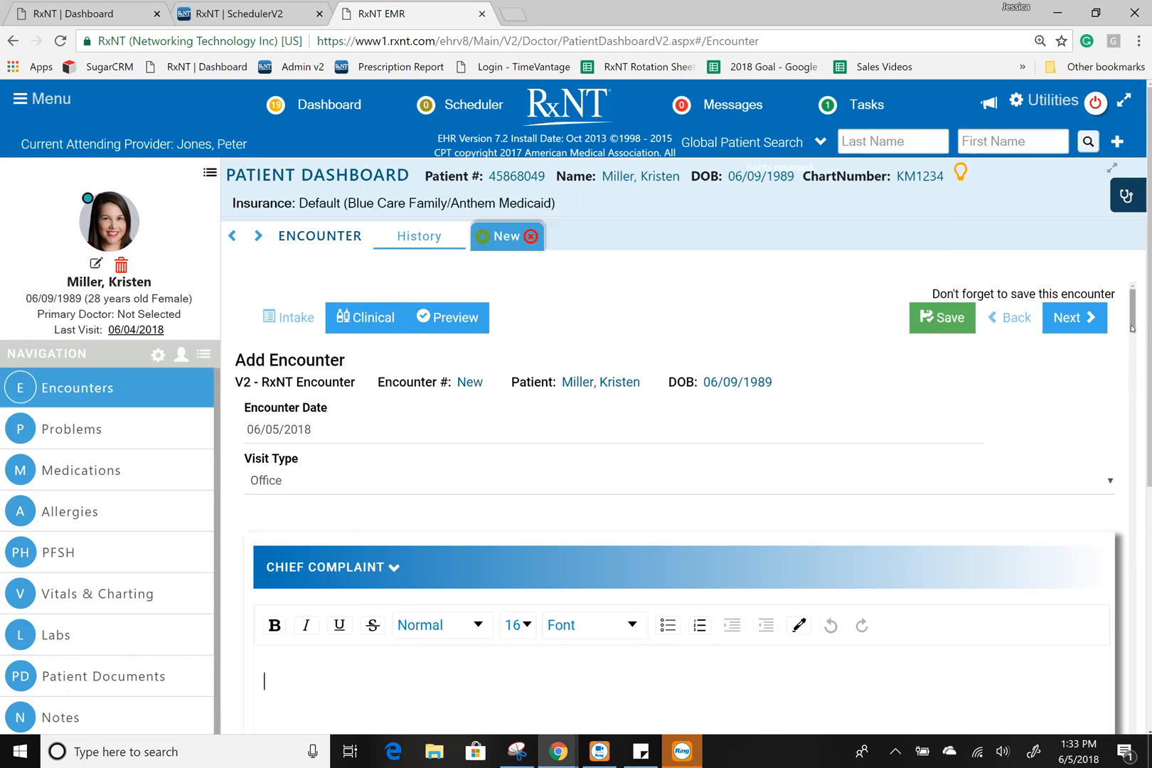
Enter "Click to type or dictate" as the Chief Complaint of the new encounter.
scroll(1065, 424, "down", 1)
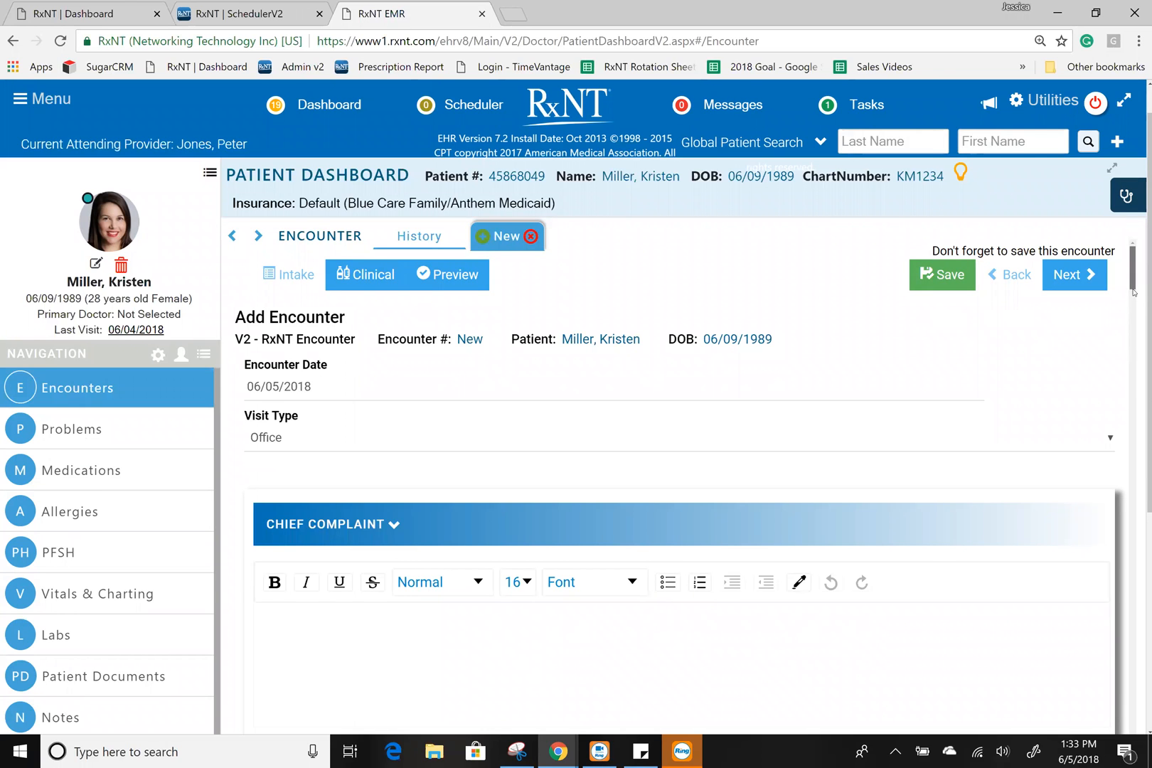
left_click_drag(1135, 292, 1134, 304)
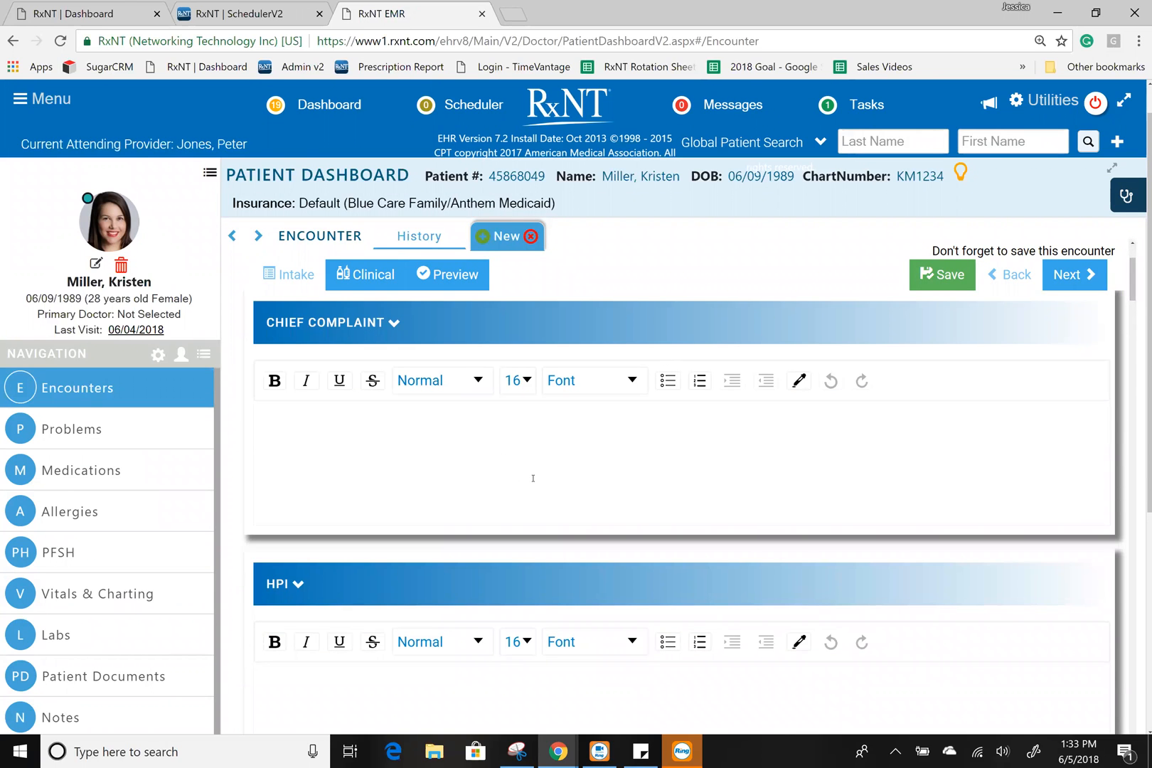
type("Click to type or dictate")
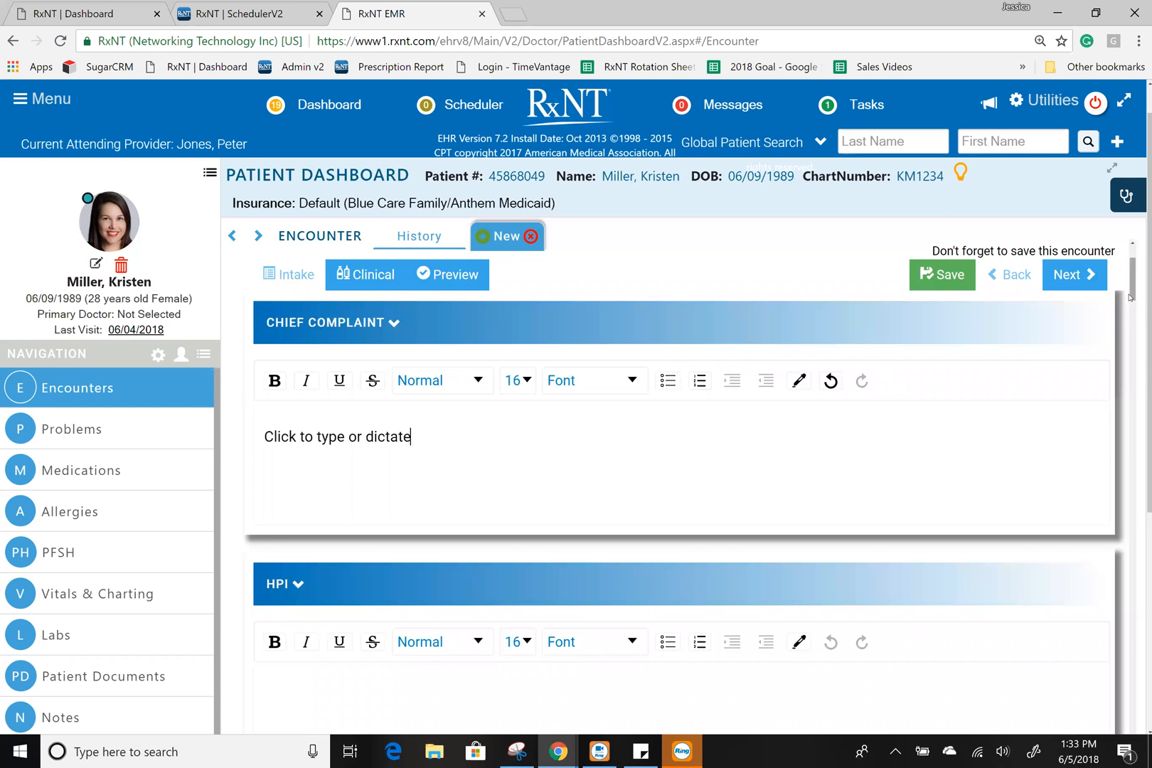
Update the encounter's Vitals section with the patient's recorded values.
scroll(1130, 302, "down", 2)
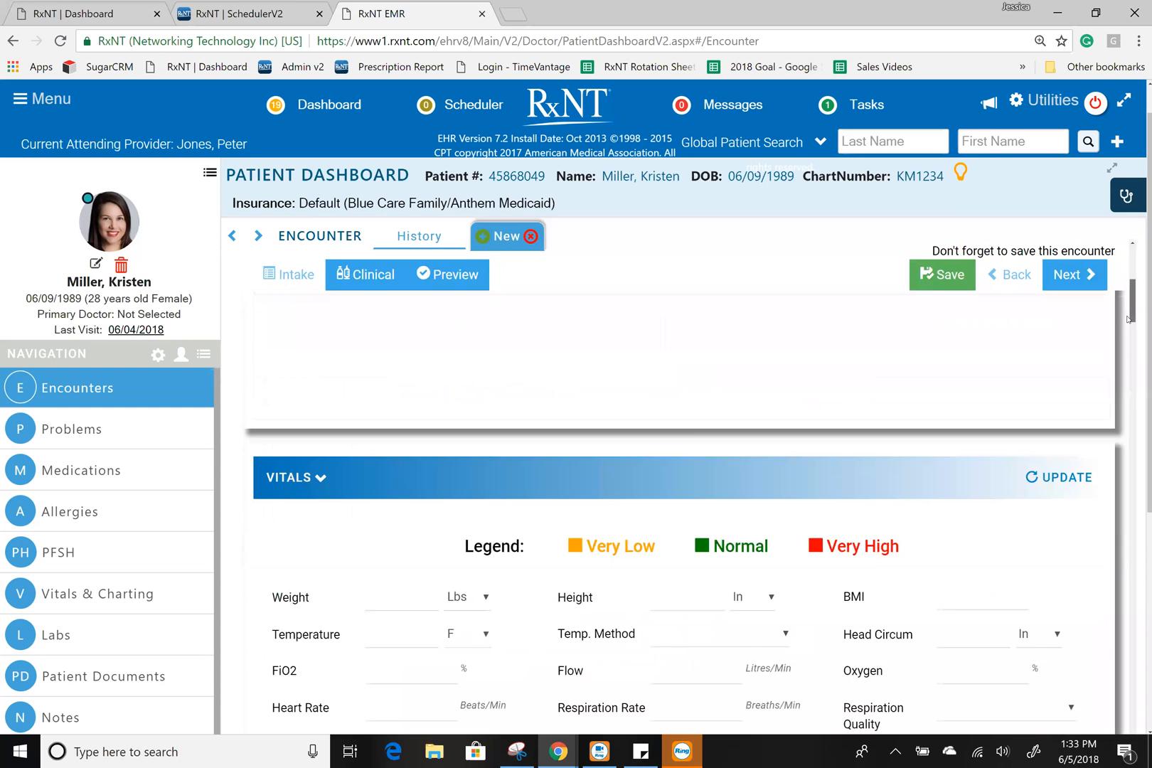
scroll(1127, 327, "down", 3)
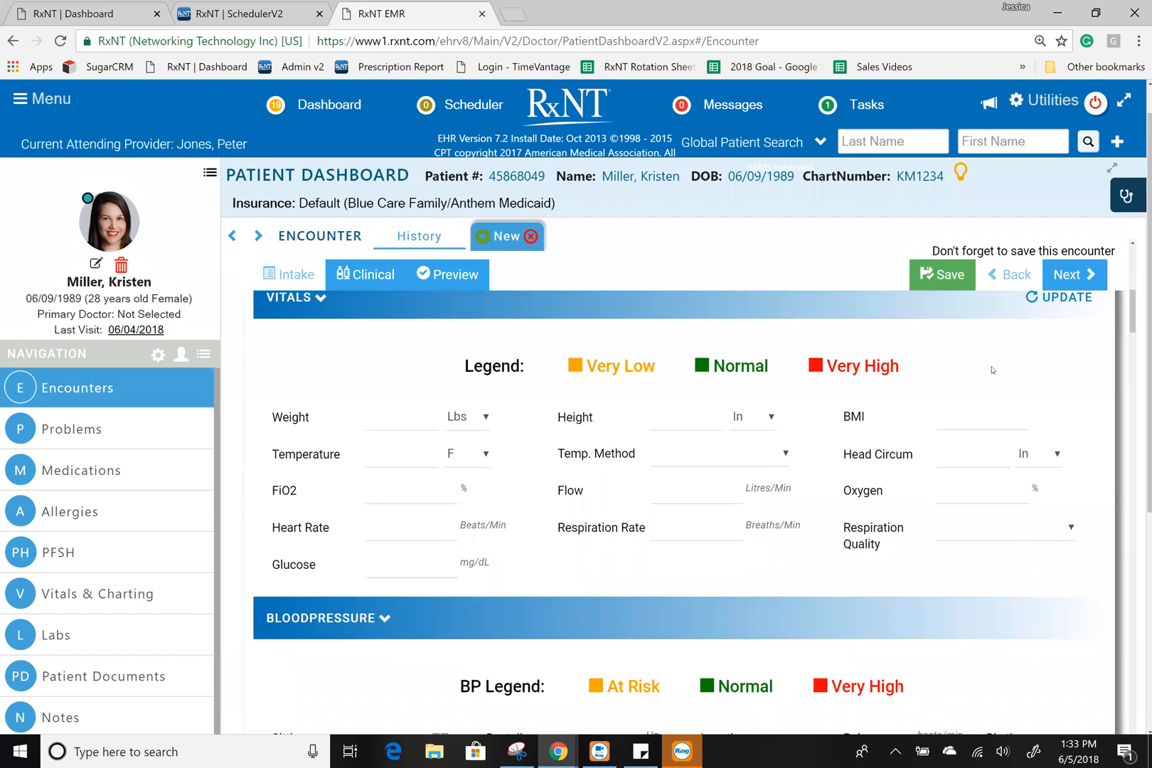
left_click(1032, 303)
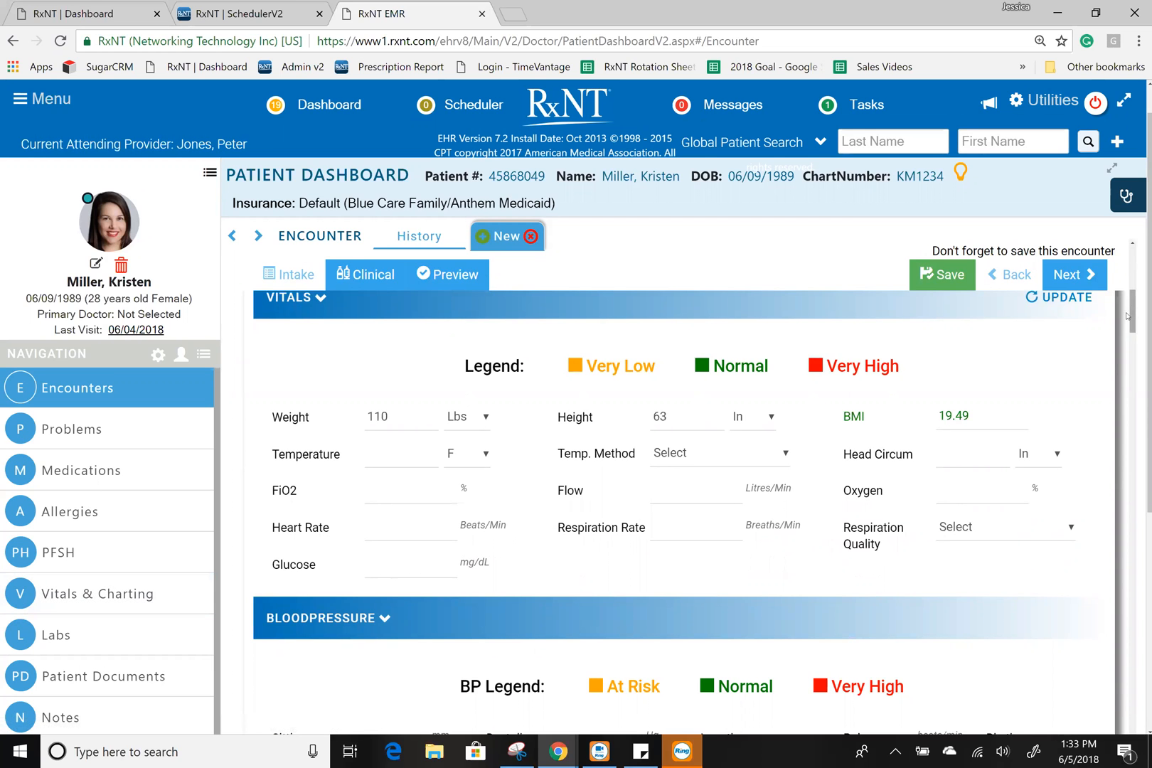
Mark Anorexia and Fatigue among the Constitutional symptoms, and No Symptoms at this time for ENMT.
left_click_drag(1131, 322, 1098, 436)
scroll(1098, 435, "up", 4)
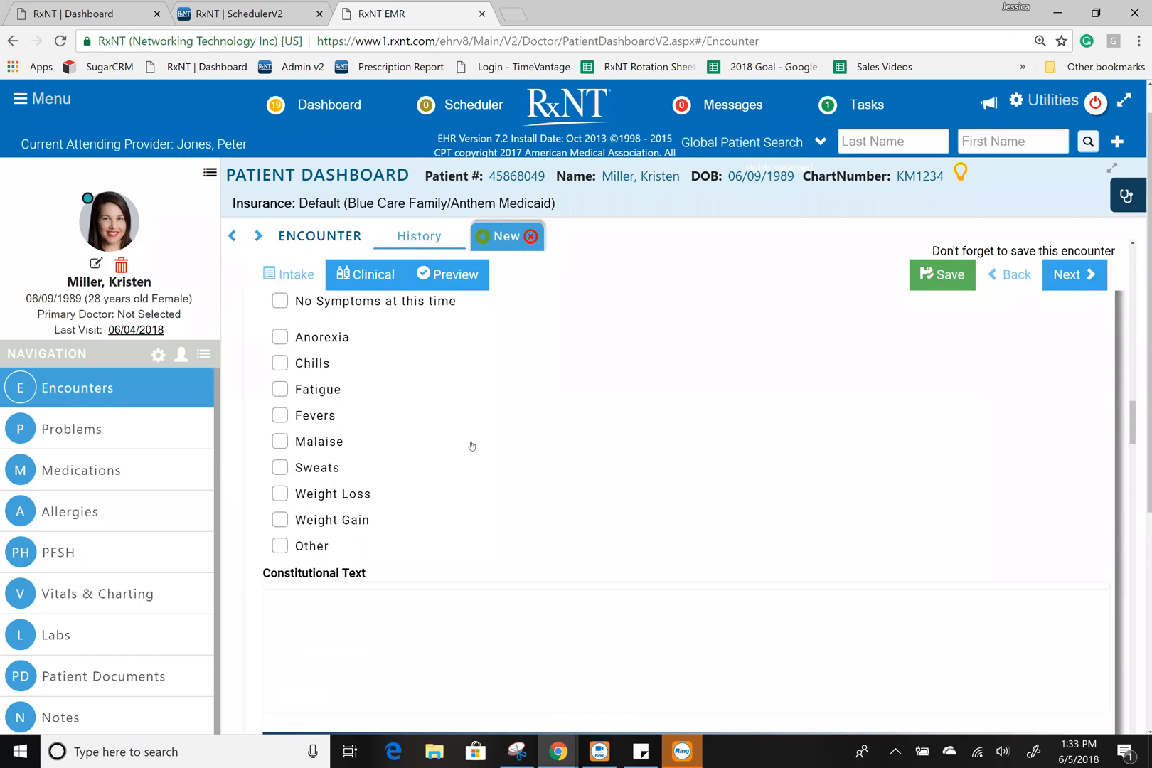
left_click(280, 337)
left_click(280, 389)
scroll(815, 507, "down", 4)
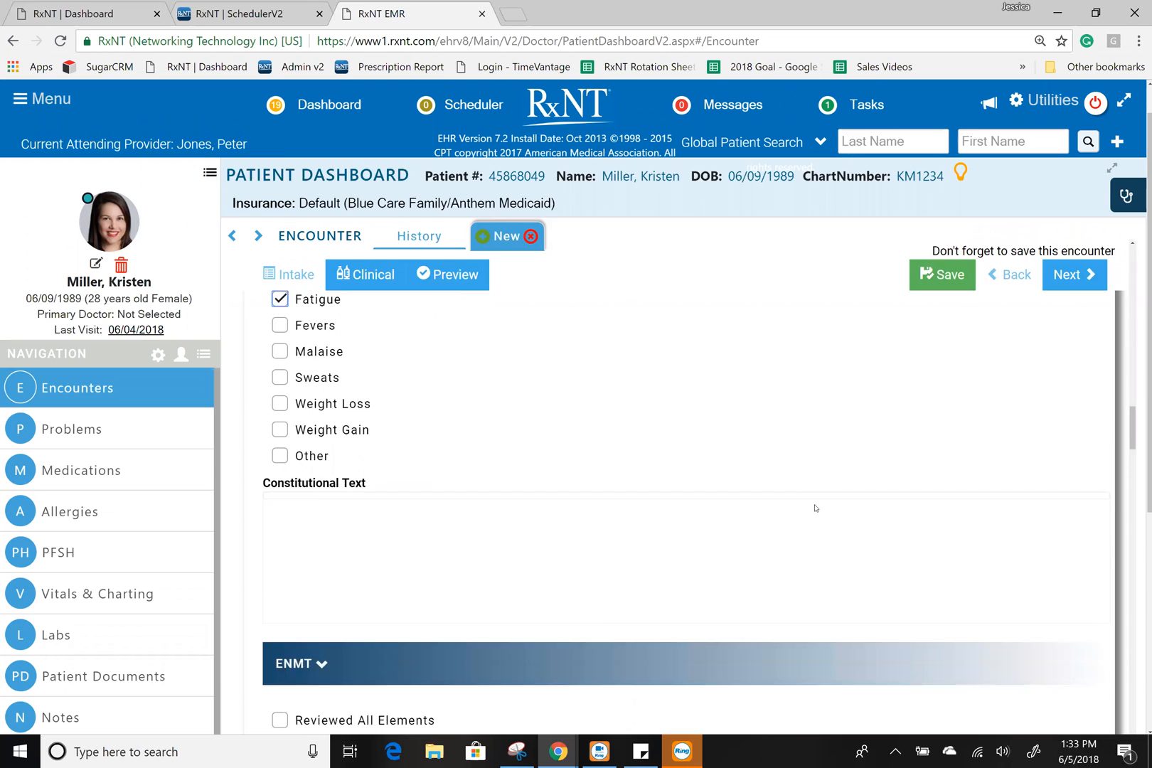
scroll(815, 508, "down", 2)
left_click(294, 416)
Look through the remaining symptom checklists on the intake page, from ENMT through Cardiovascular and GI to Skin/Integumentary.
scroll(498, 465, "down", 5)
scroll(500, 458, "down", 10)
scroll(500, 462, "down", 8)
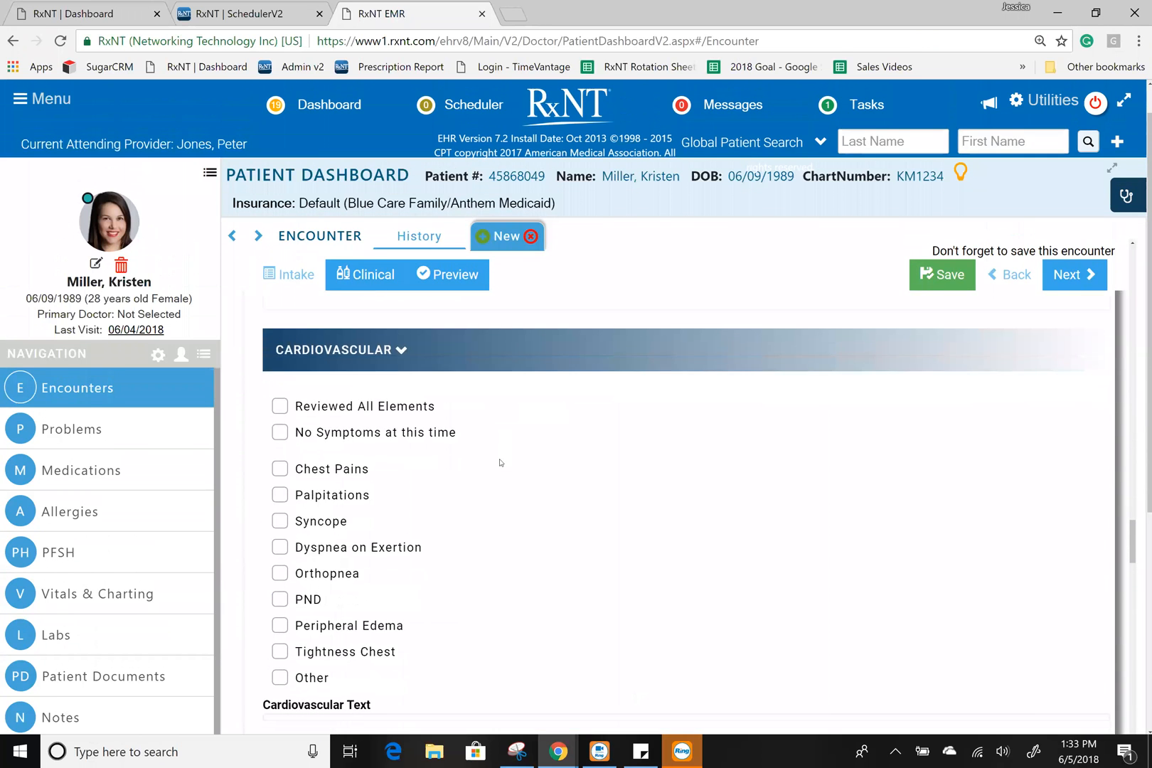
scroll(500, 462, "down", 4)
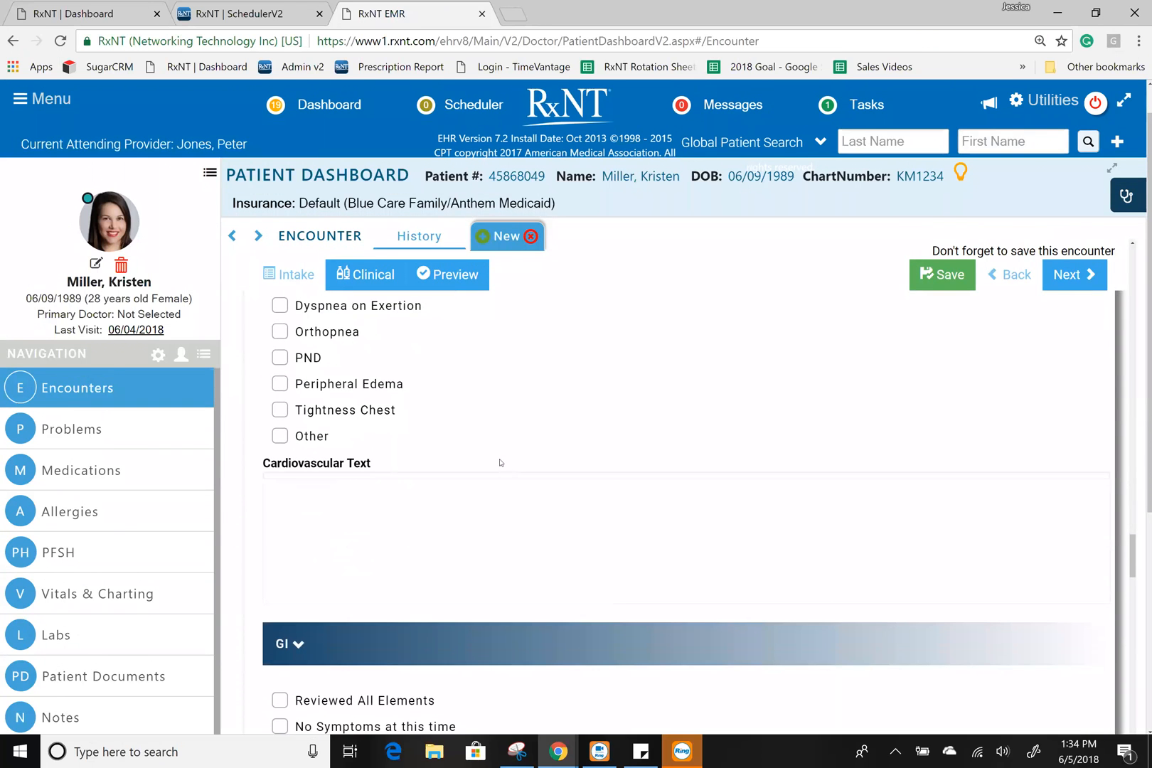
scroll(500, 462, "down", 8)
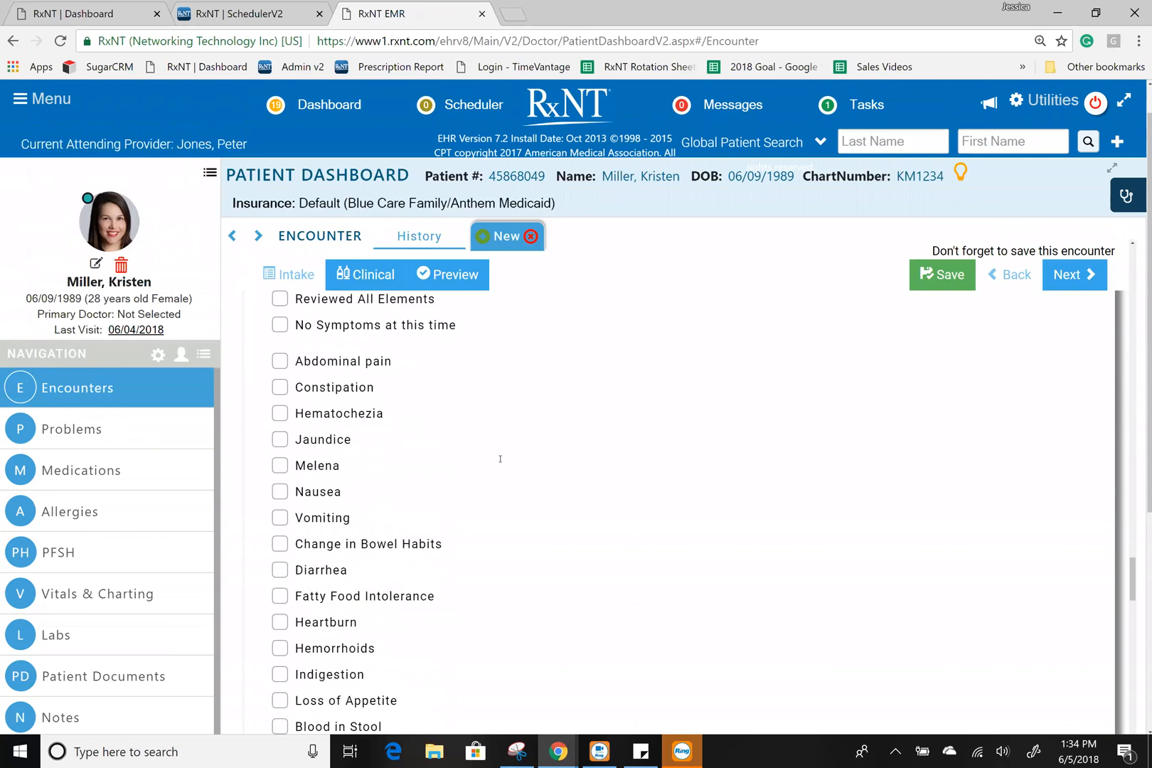
scroll(499, 459, "down", 3)
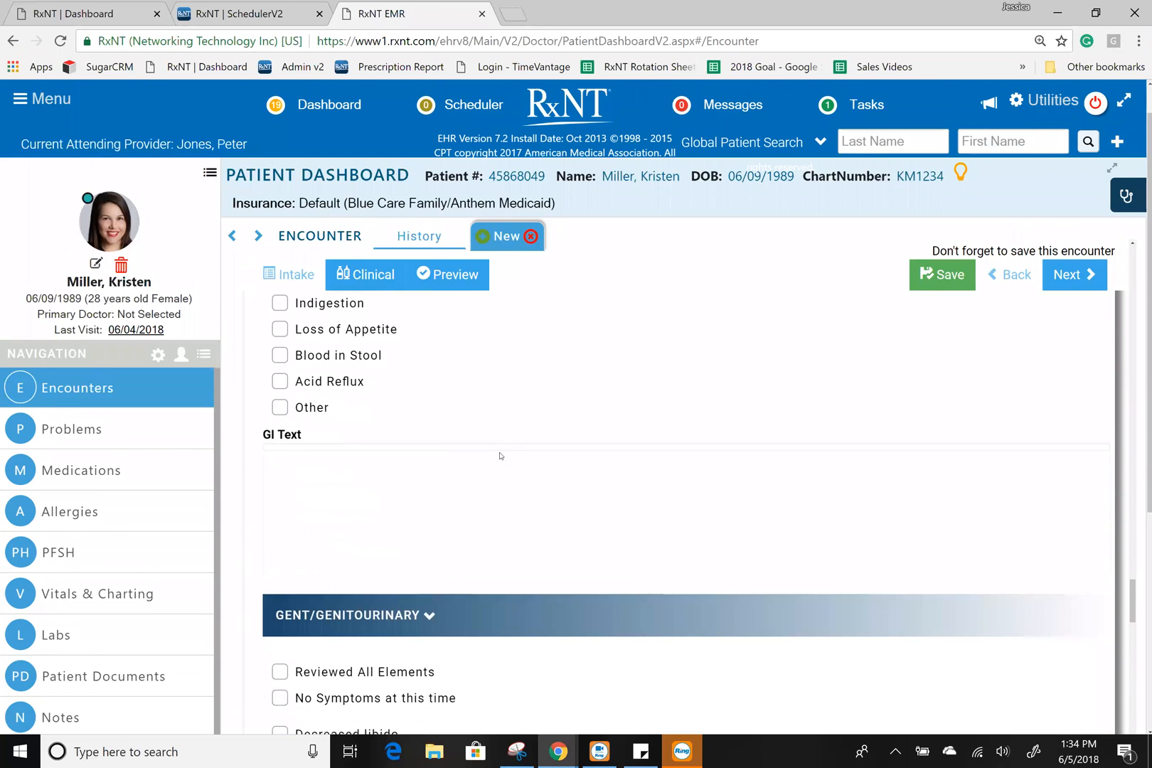
scroll(500, 457, "up", 1)
scroll(500, 457, "down", 9)
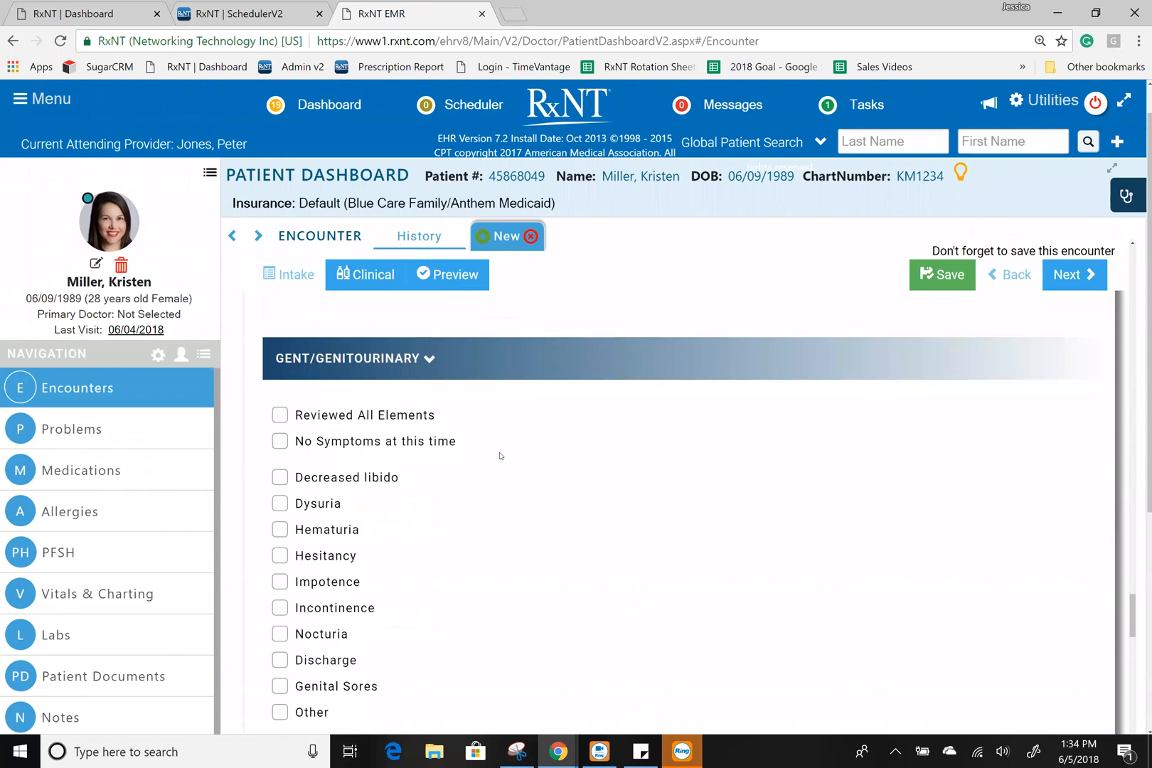
scroll(500, 456, "down", 12)
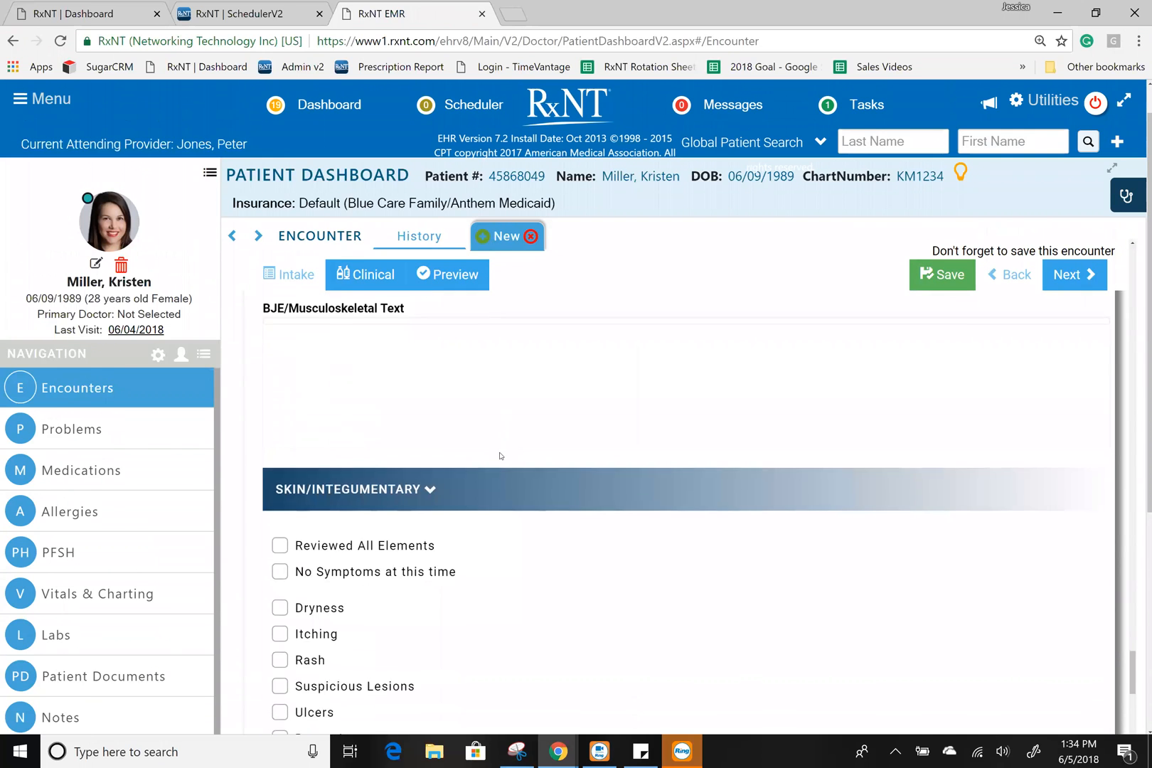
scroll(500, 456, "down", 1)
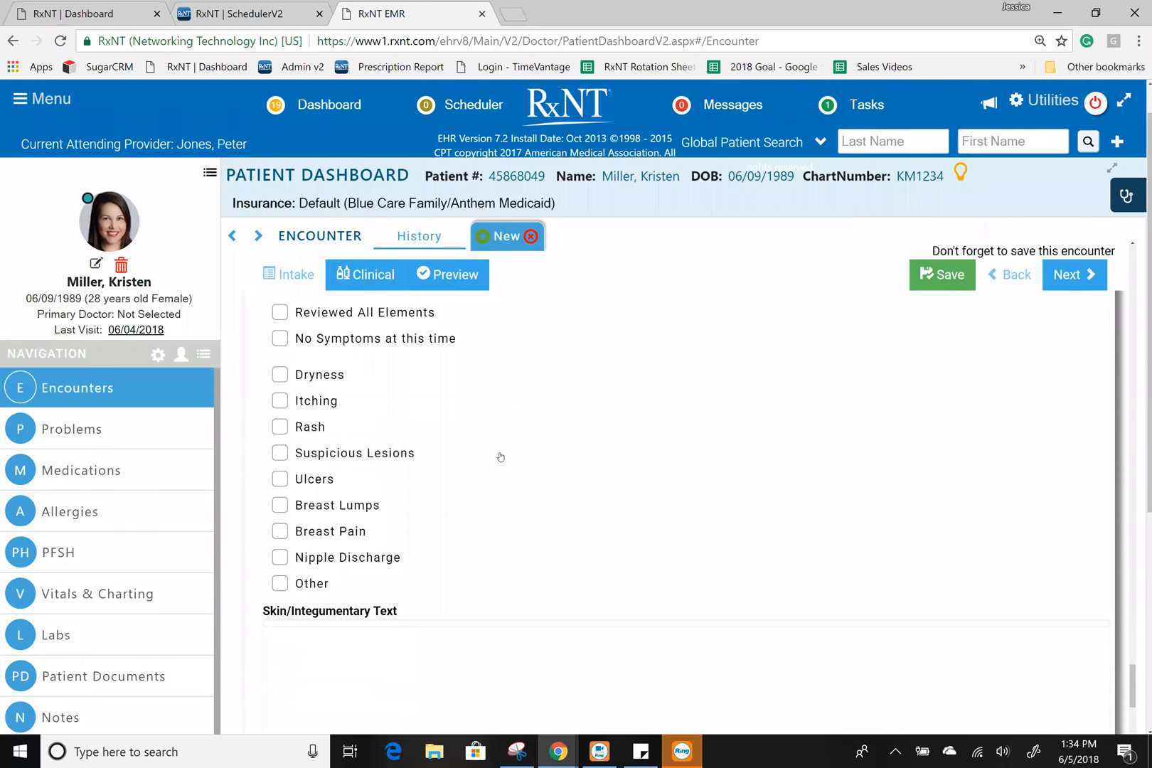
Review the encounter's Clinical page and its full note preview, and close the encounter.
left_click(354, 278)
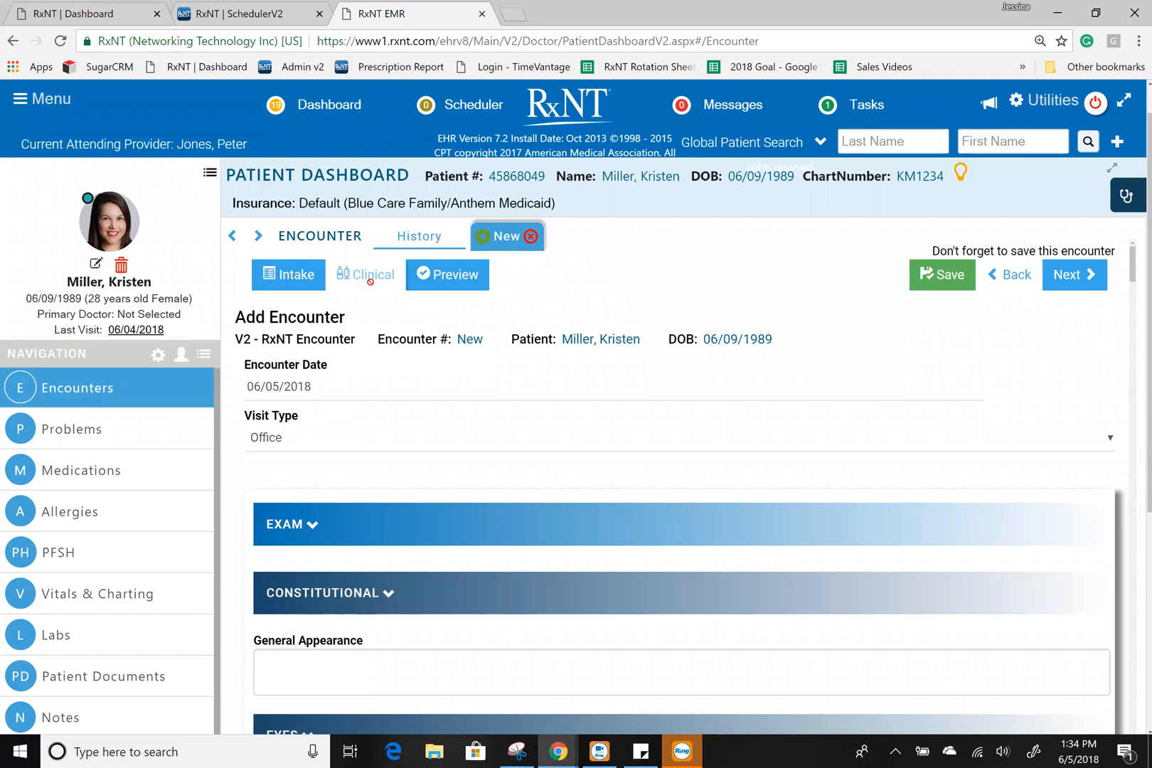
left_click(459, 280)
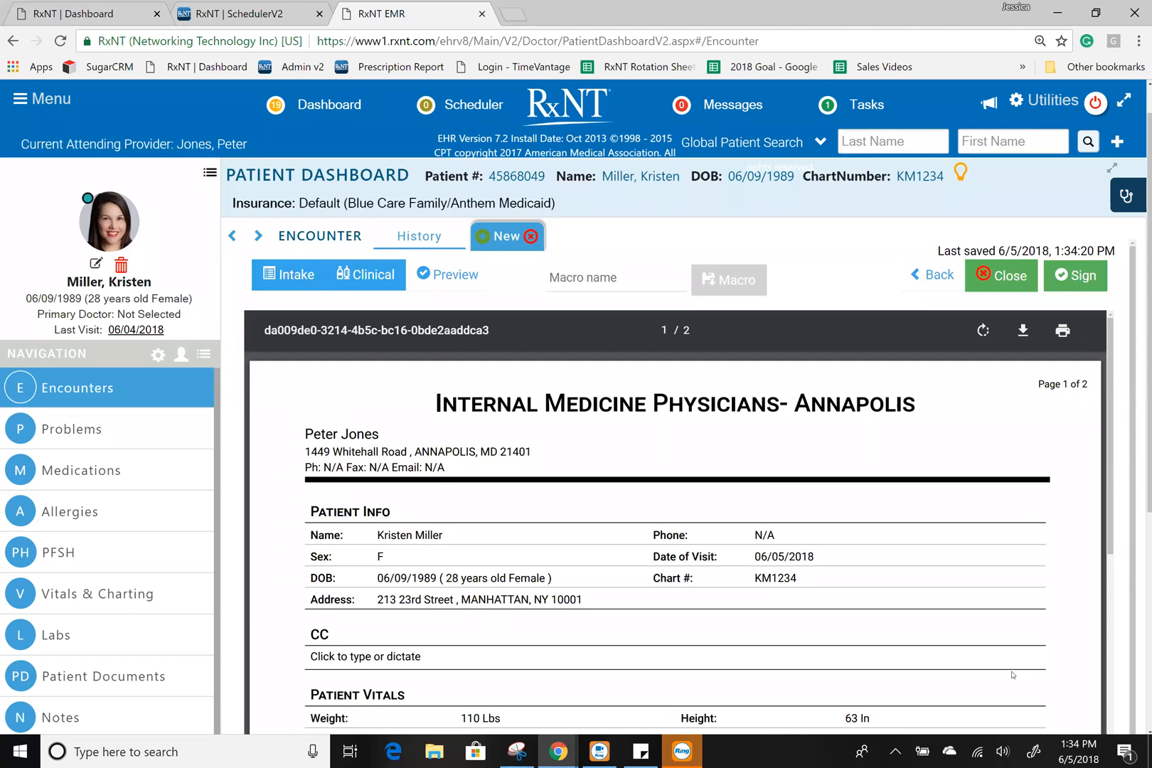
scroll(1053, 598, "down", 3)
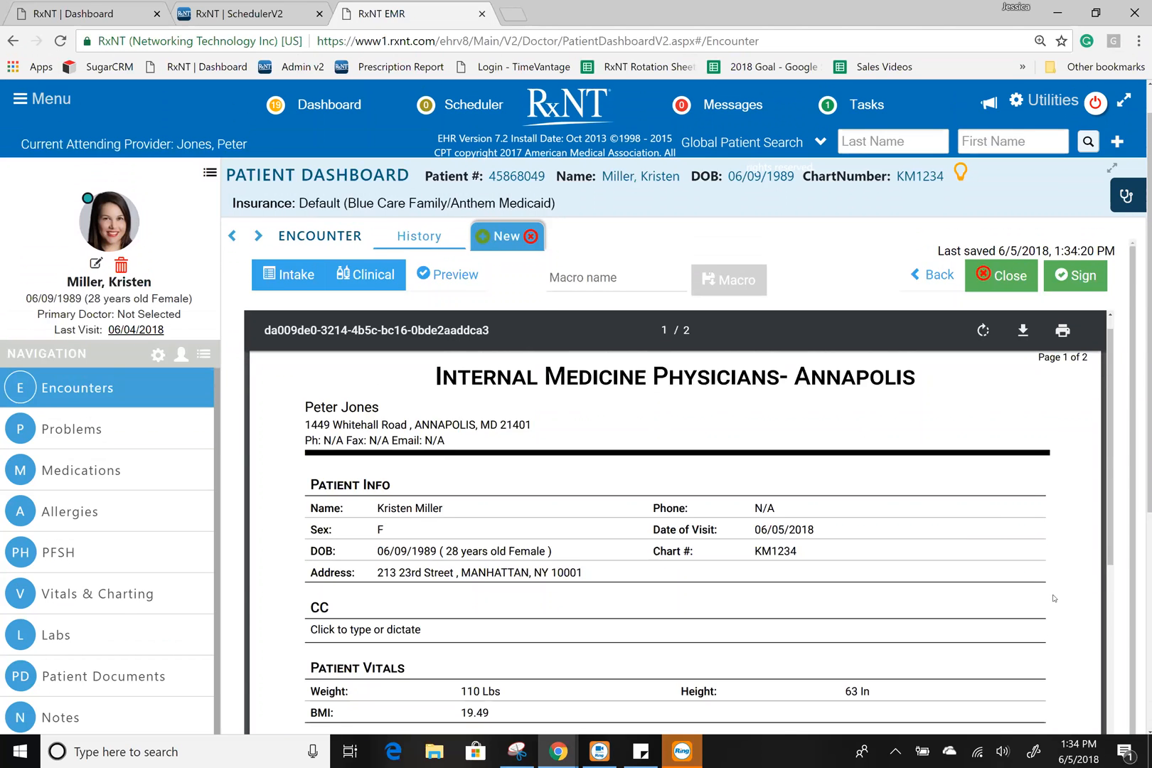
scroll(1053, 598, "down", 6)
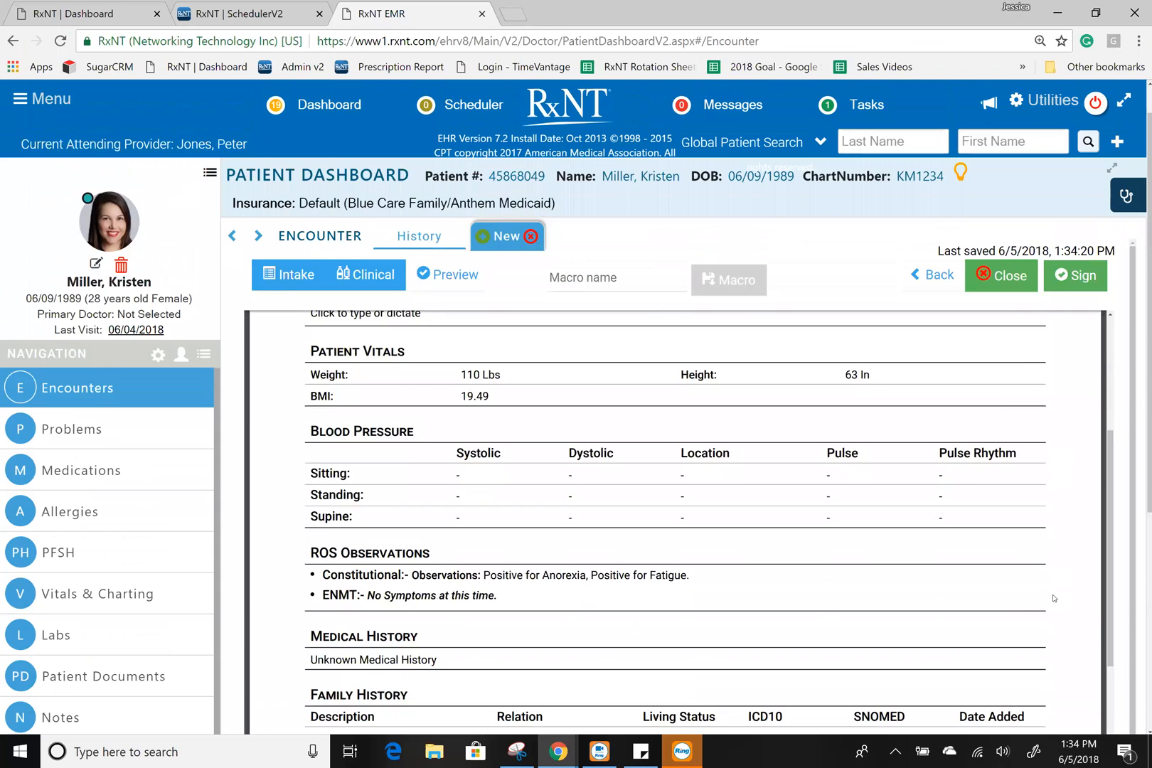
scroll(1052, 598, "down", 5)
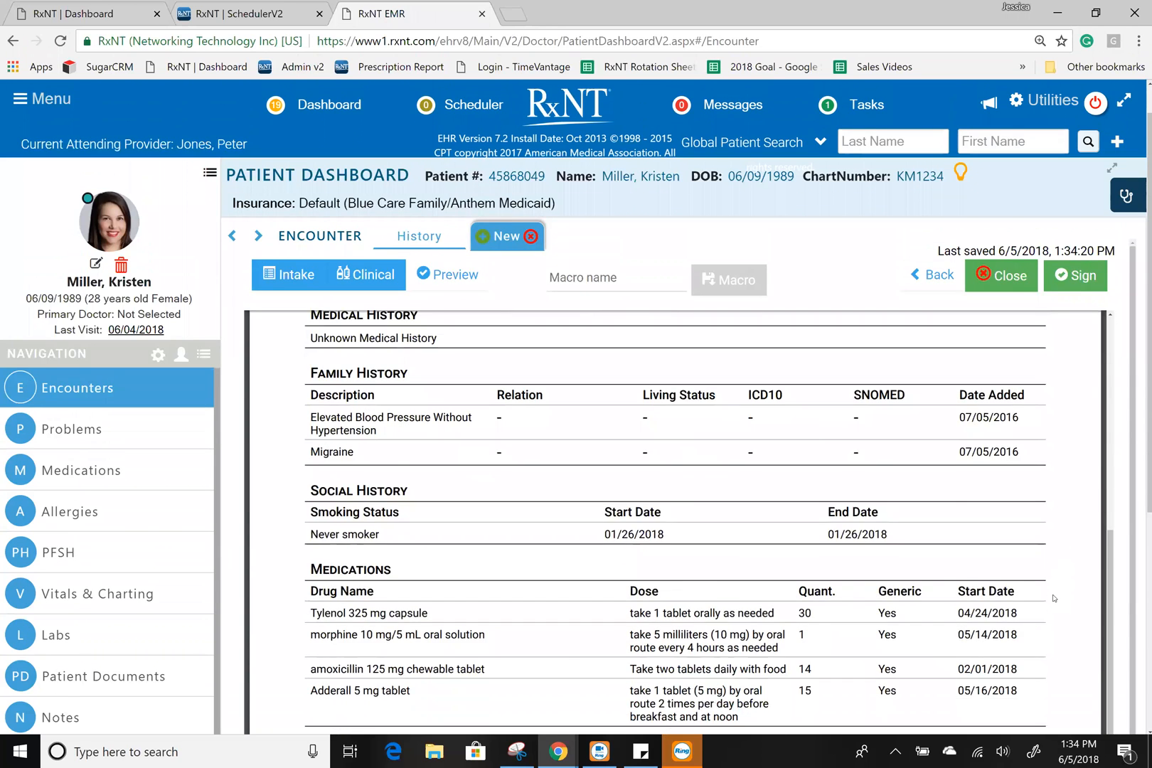
scroll(1052, 598, "down", 8)
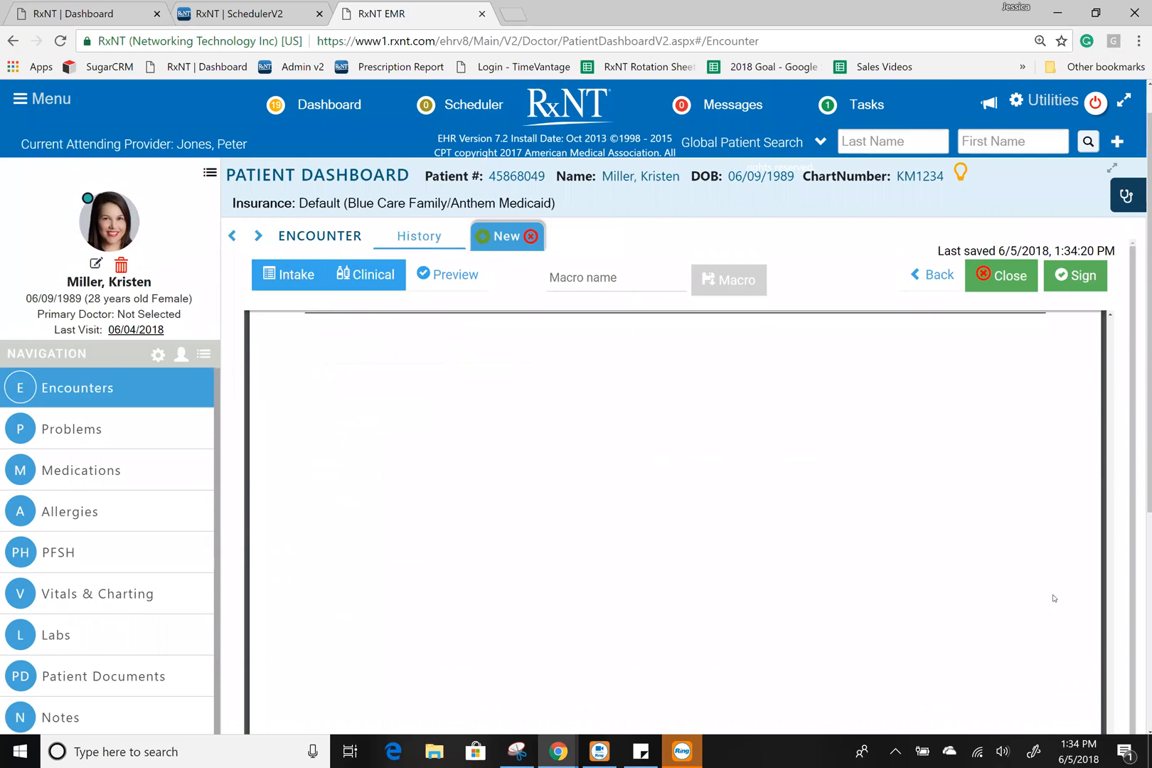
left_click(530, 237)
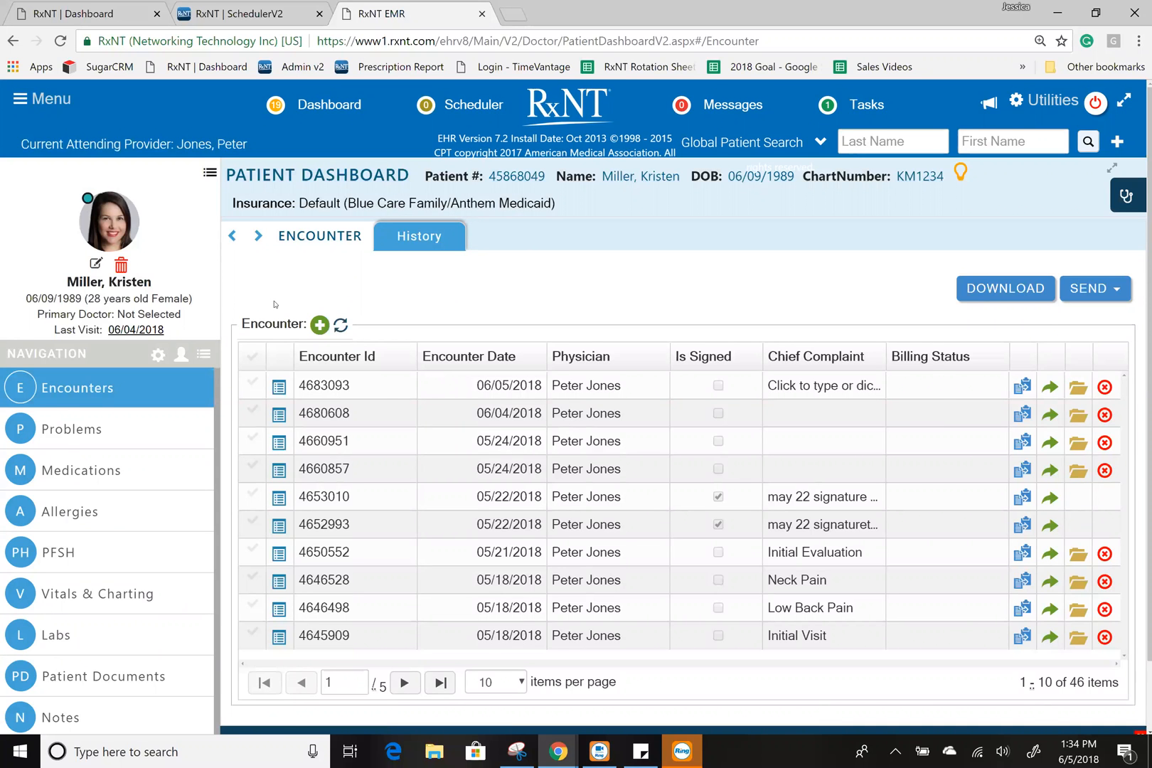
Create another new encounter for the patient using the V2 - Basic Note form.
left_click(320, 325)
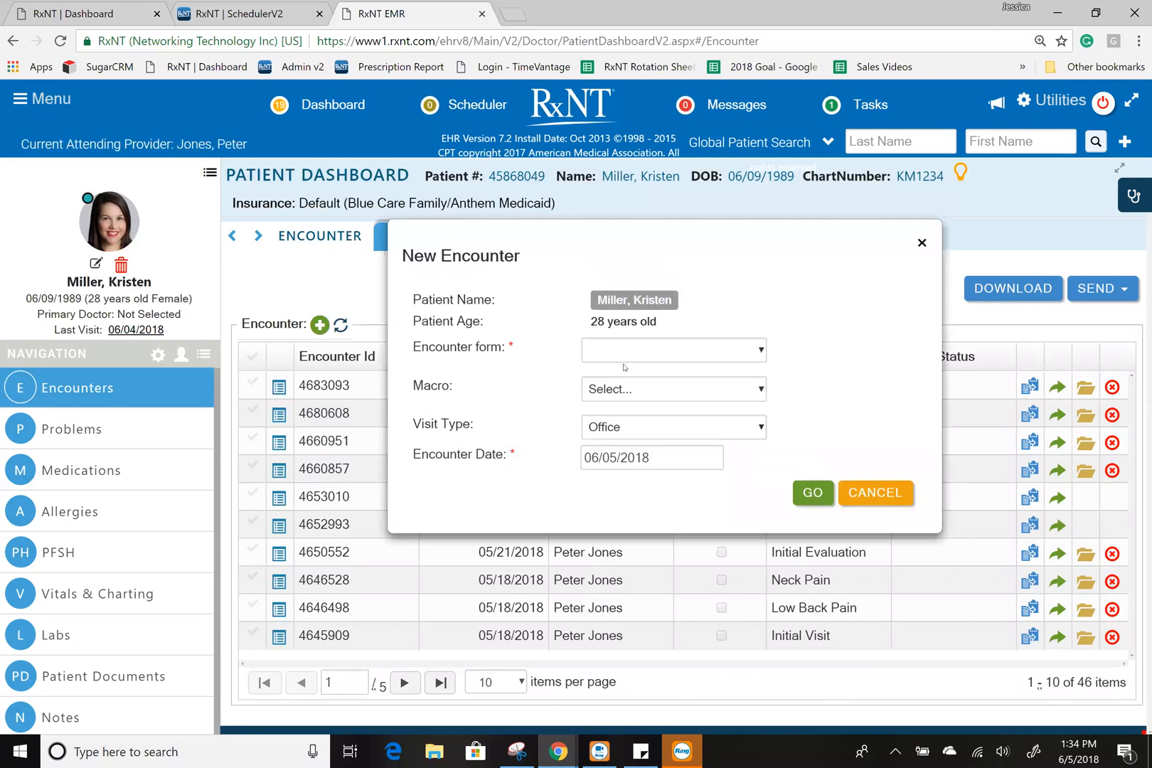
left_click(630, 350)
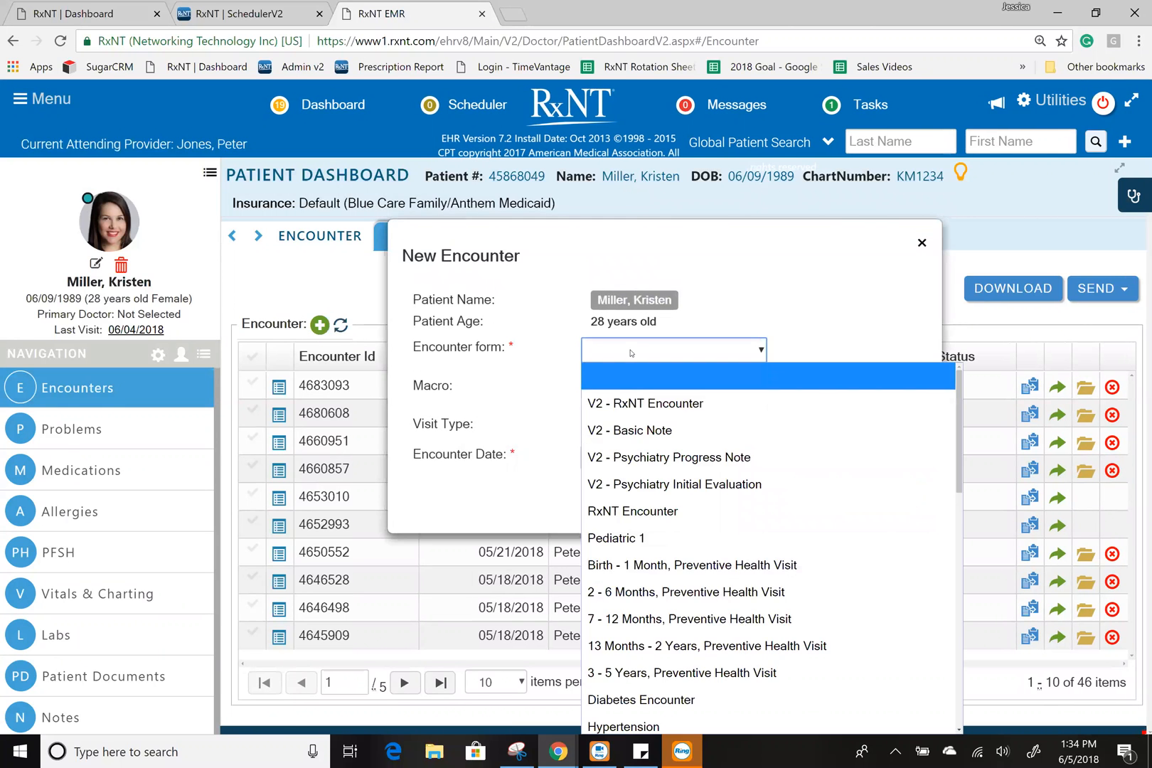
left_click(622, 431)
left_click(806, 496)
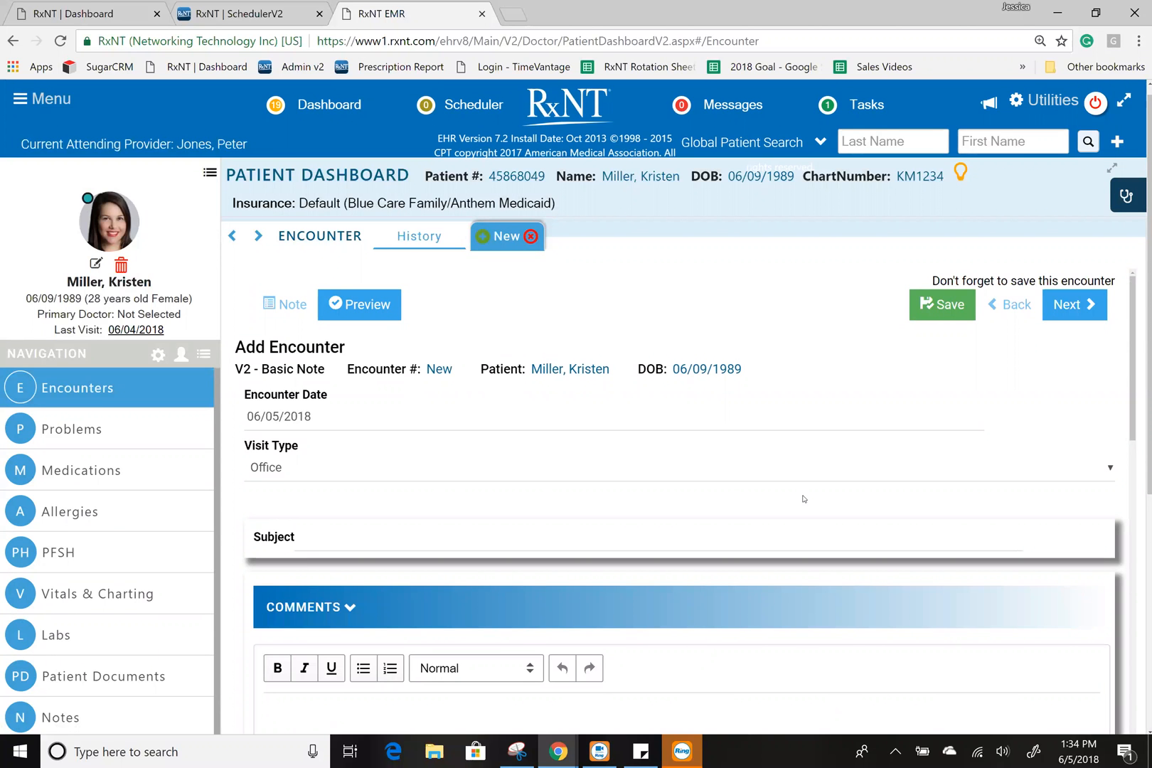
Update the Vitals section of the Basic Note with the patient's recorded values.
scroll(1067, 565, "down", 3)
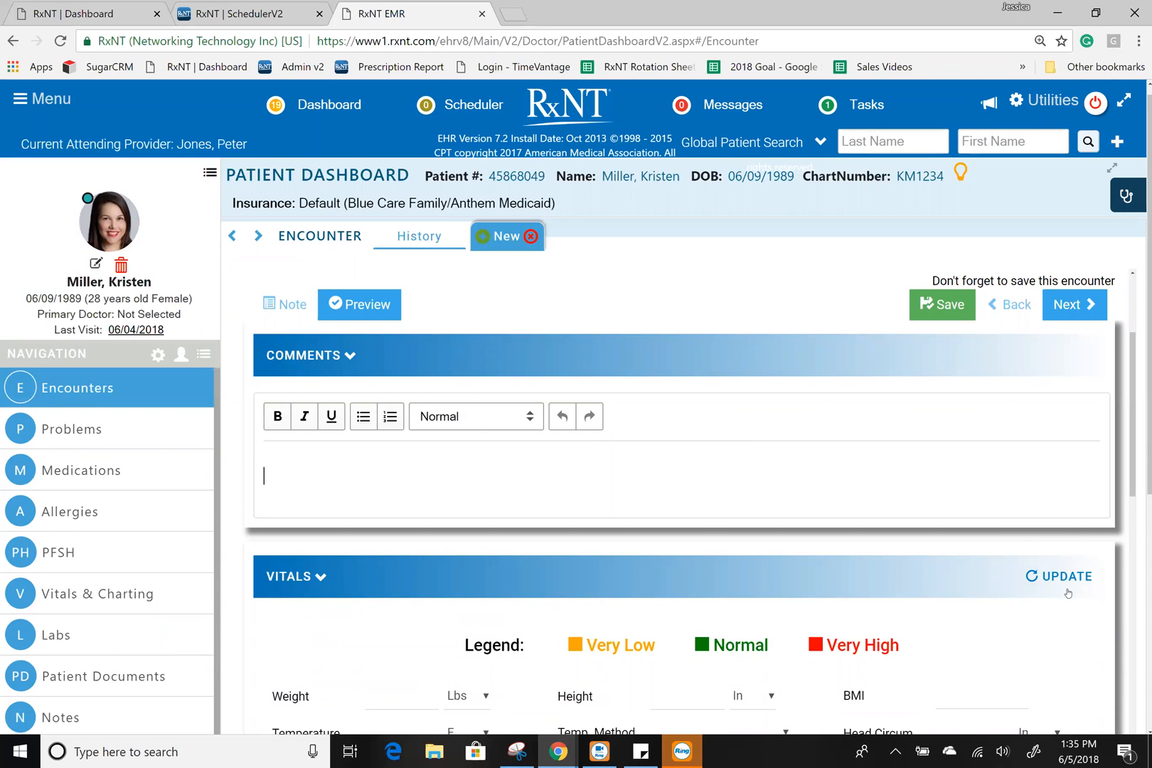
scroll(1077, 554, "down", 2)
left_click(1069, 453)
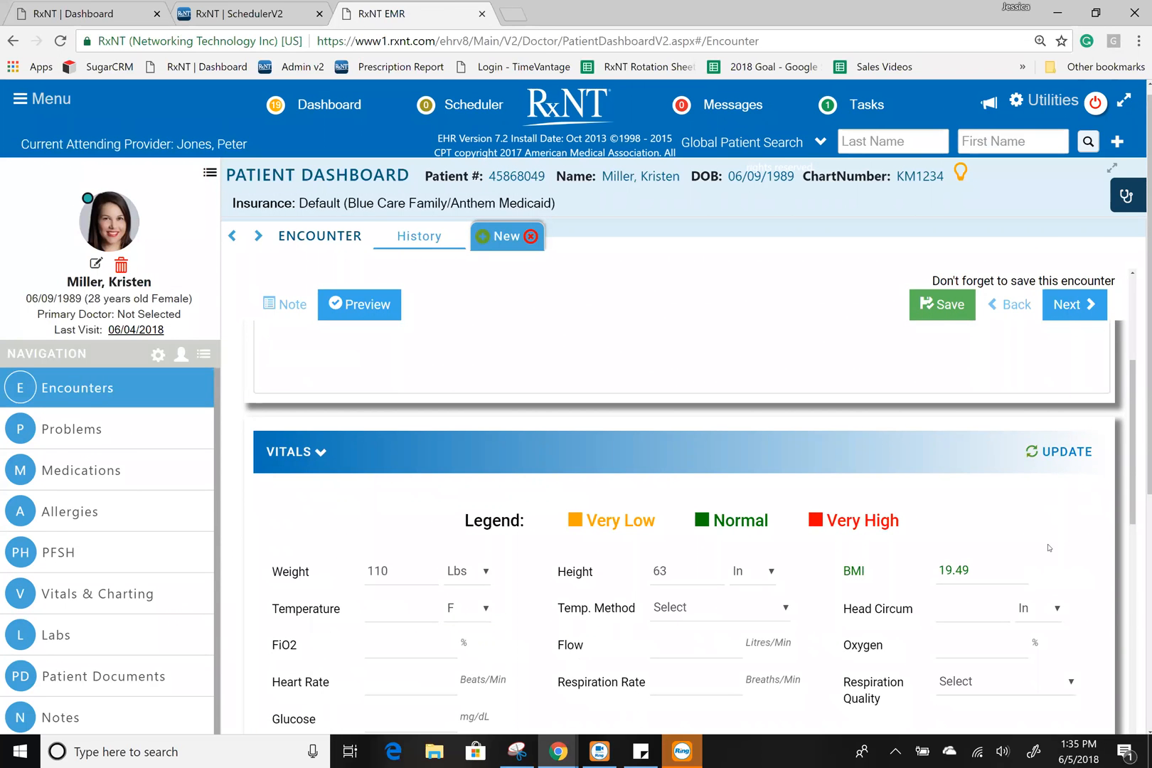
Look through the Basic Note's sections from Vitals through medications, allergies, patient history and diagnosis to Coding.
scroll(1048, 547, "down", 8)
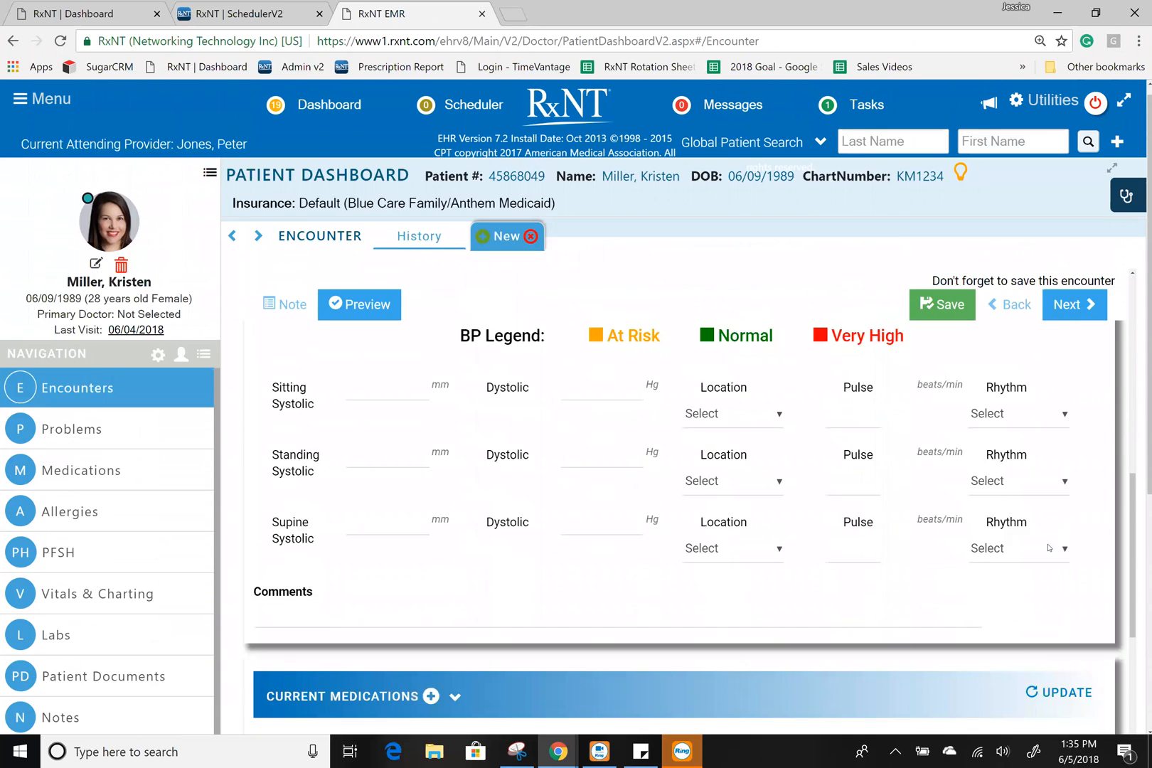
scroll(1049, 546, "down", 5)
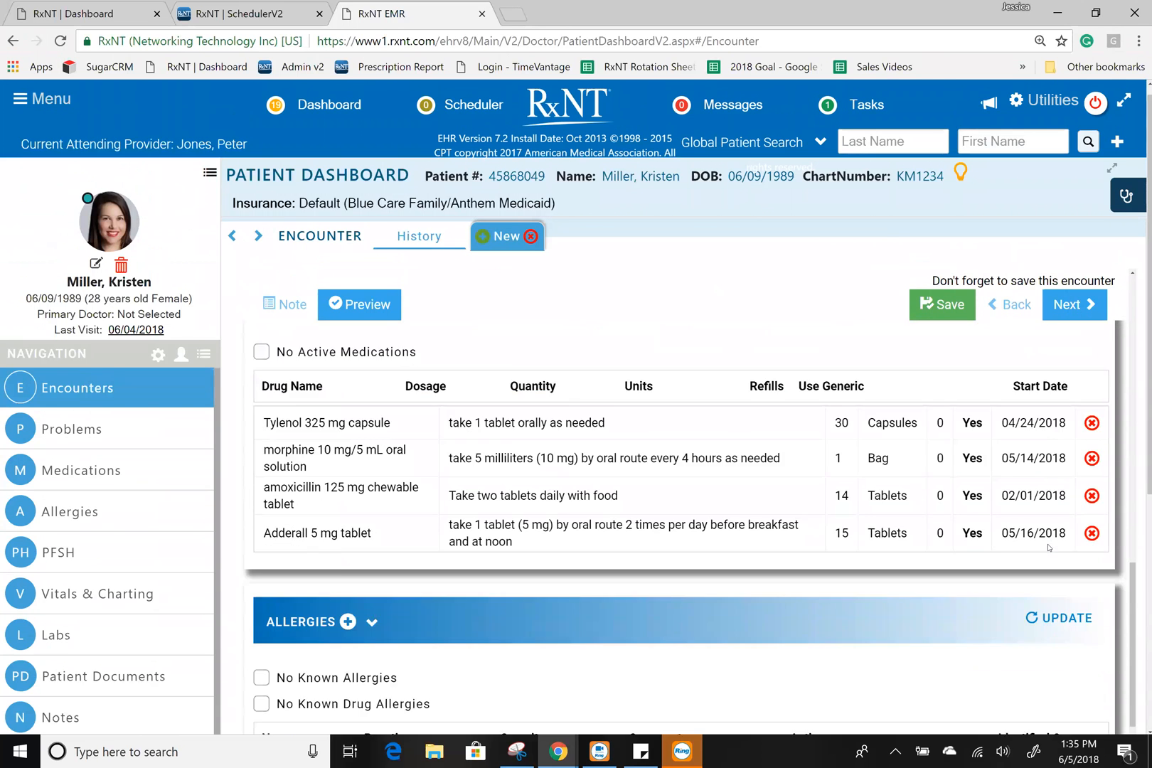
scroll(1048, 547, "down", 5)
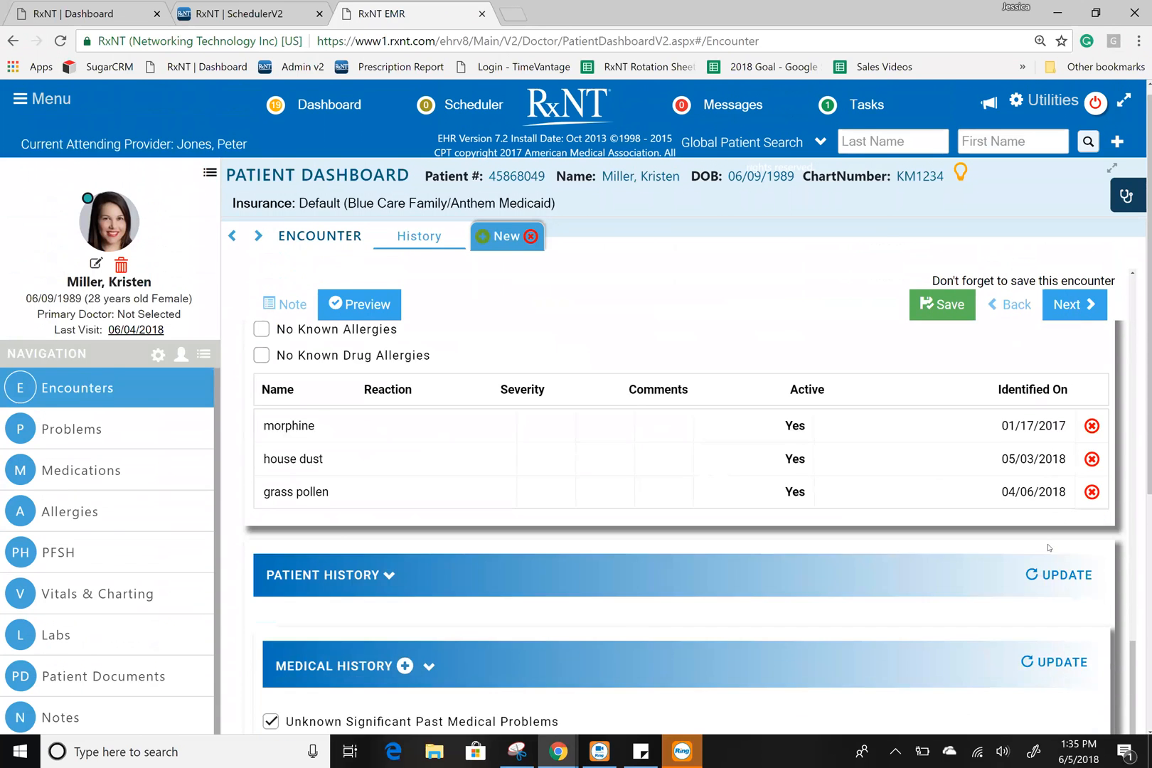
scroll(1048, 547, "down", 3)
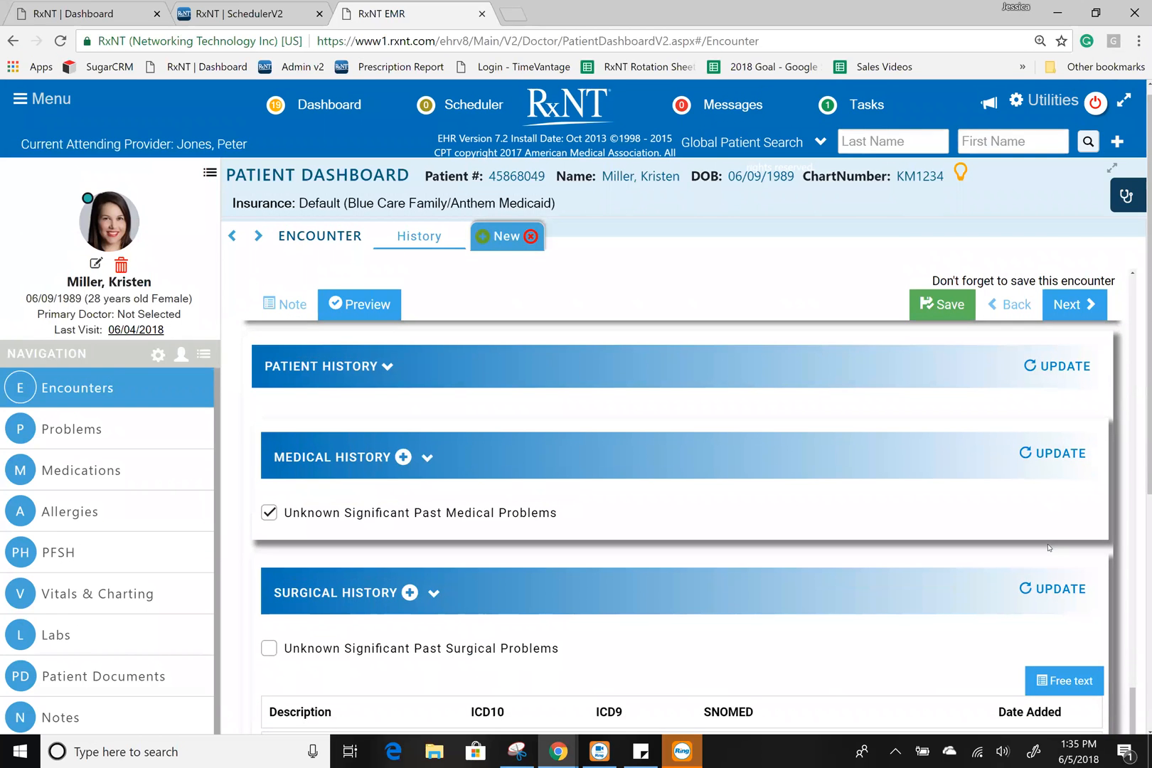
scroll(1047, 547, "down", 4)
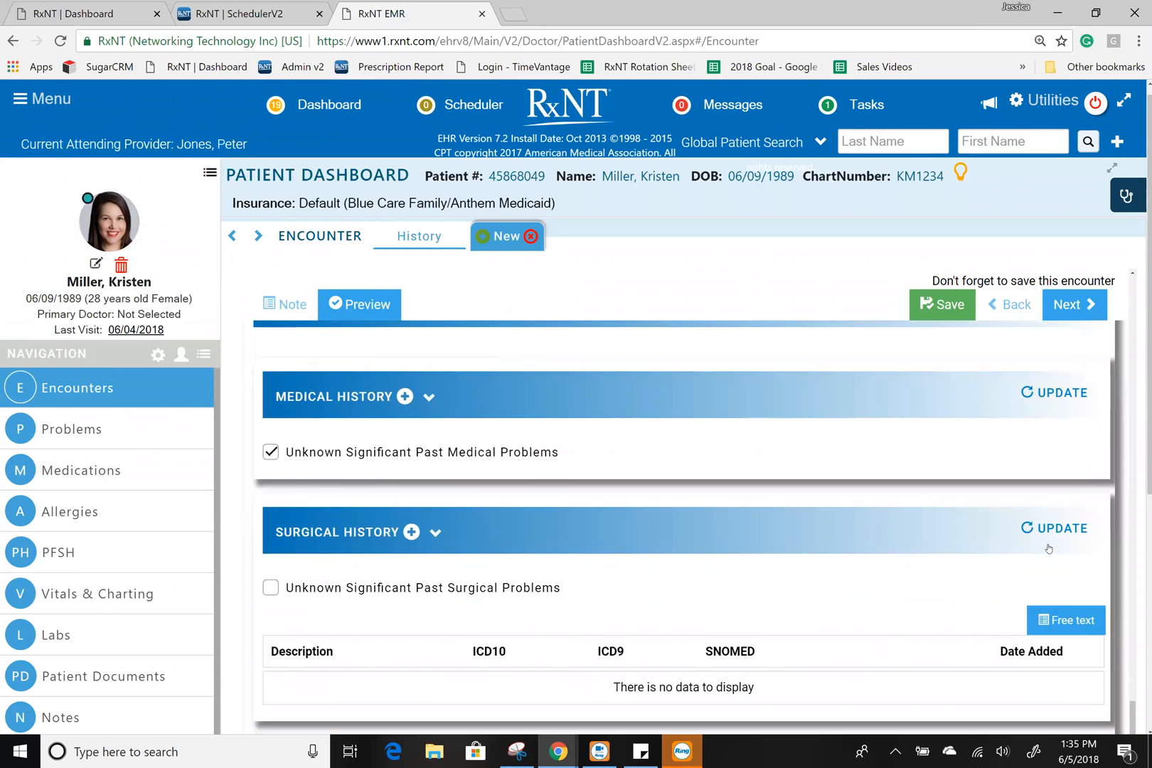
scroll(1048, 548, "down", 5)
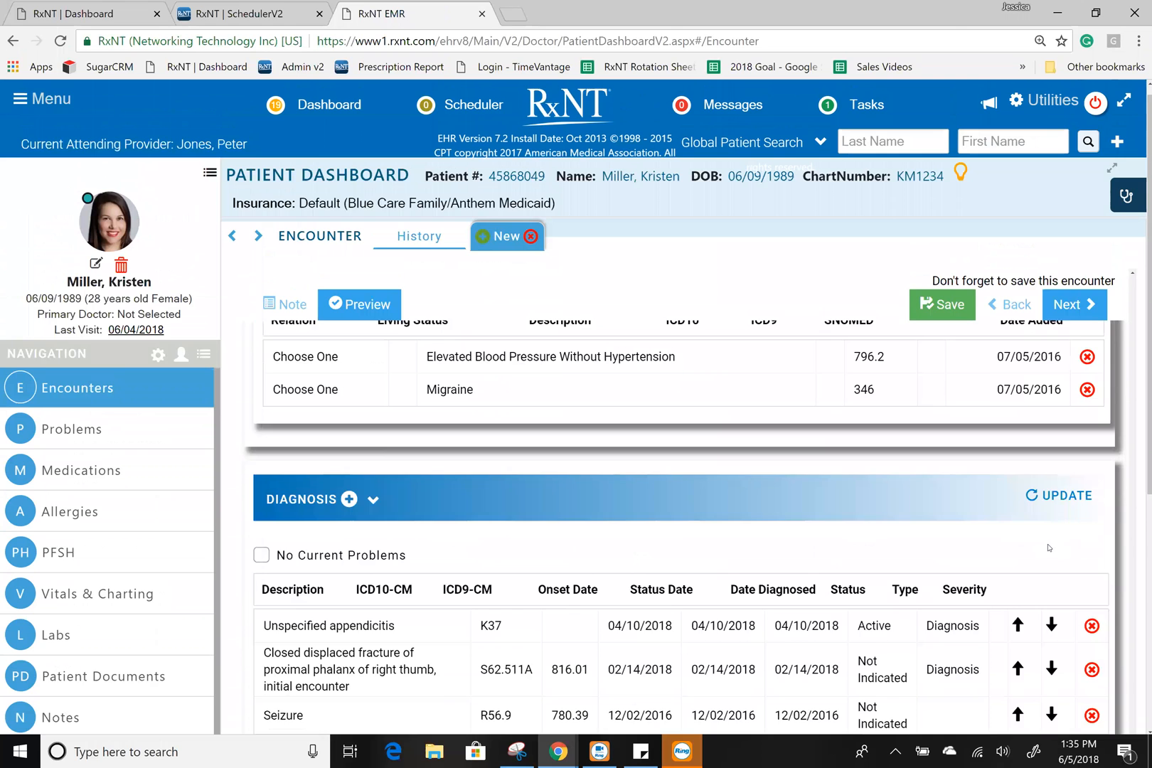
scroll(946, 649, "down", 3)
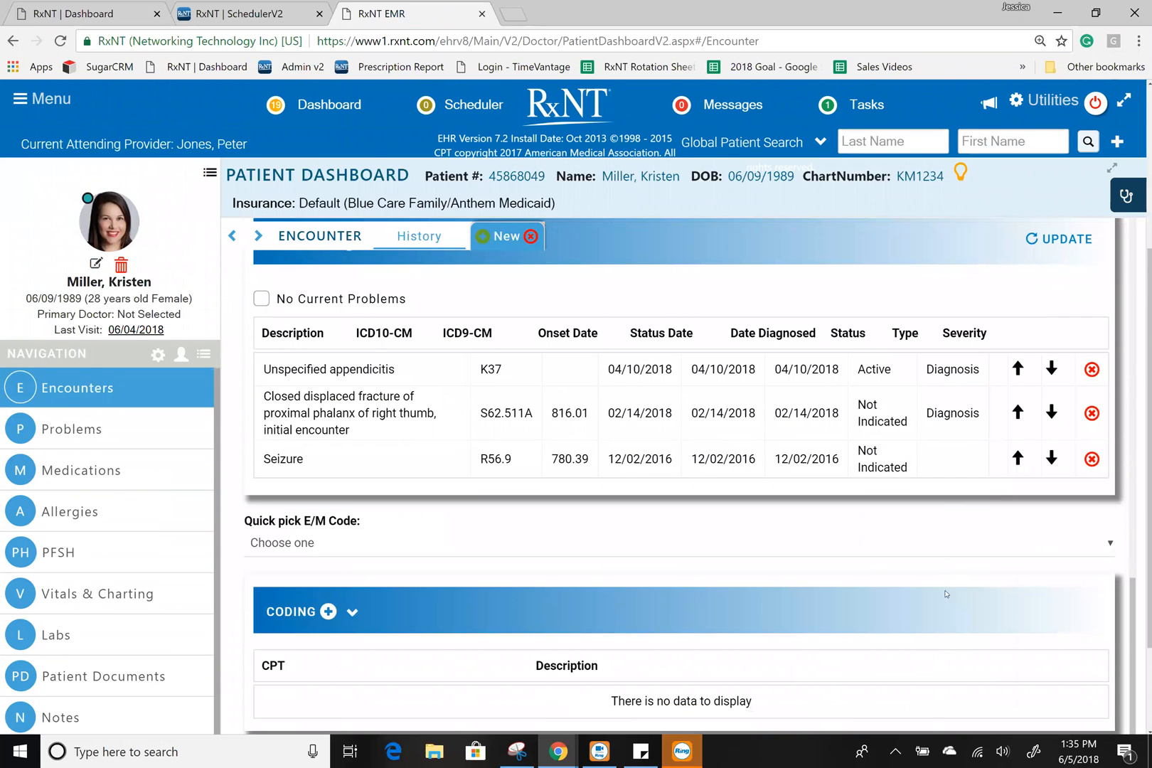
scroll(937, 576, "up", 15)
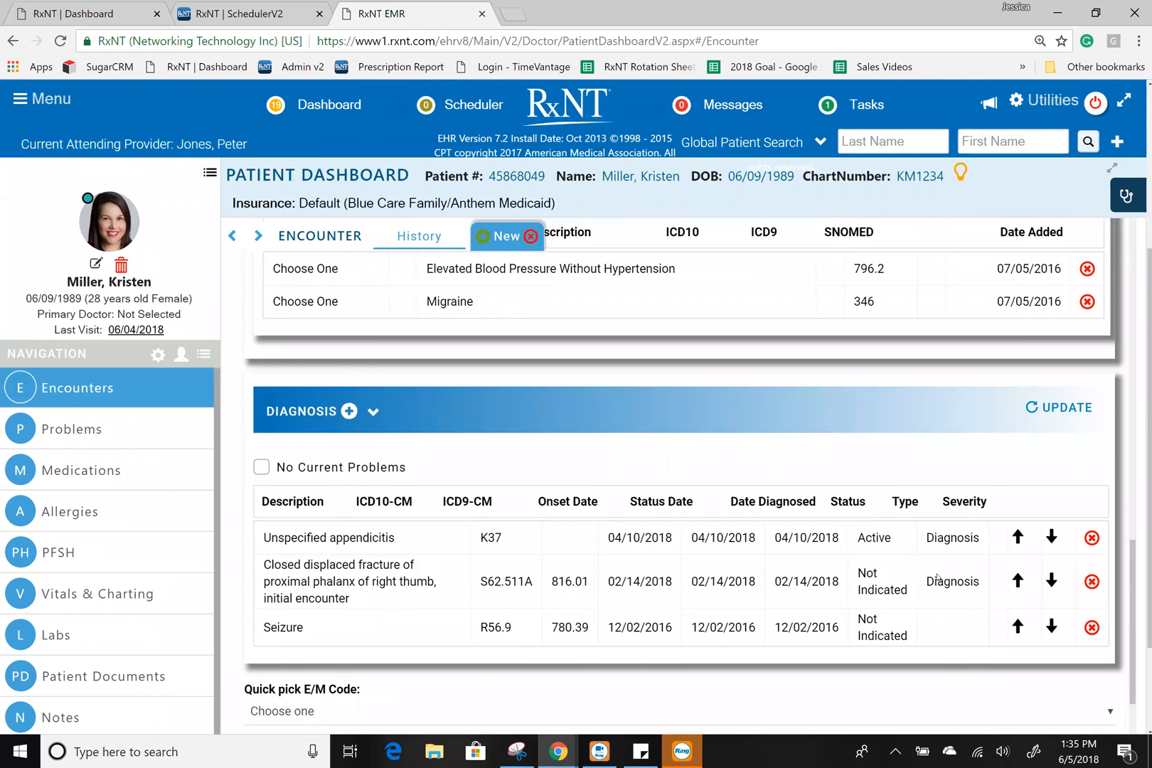
scroll(442, 368, "up", 10)
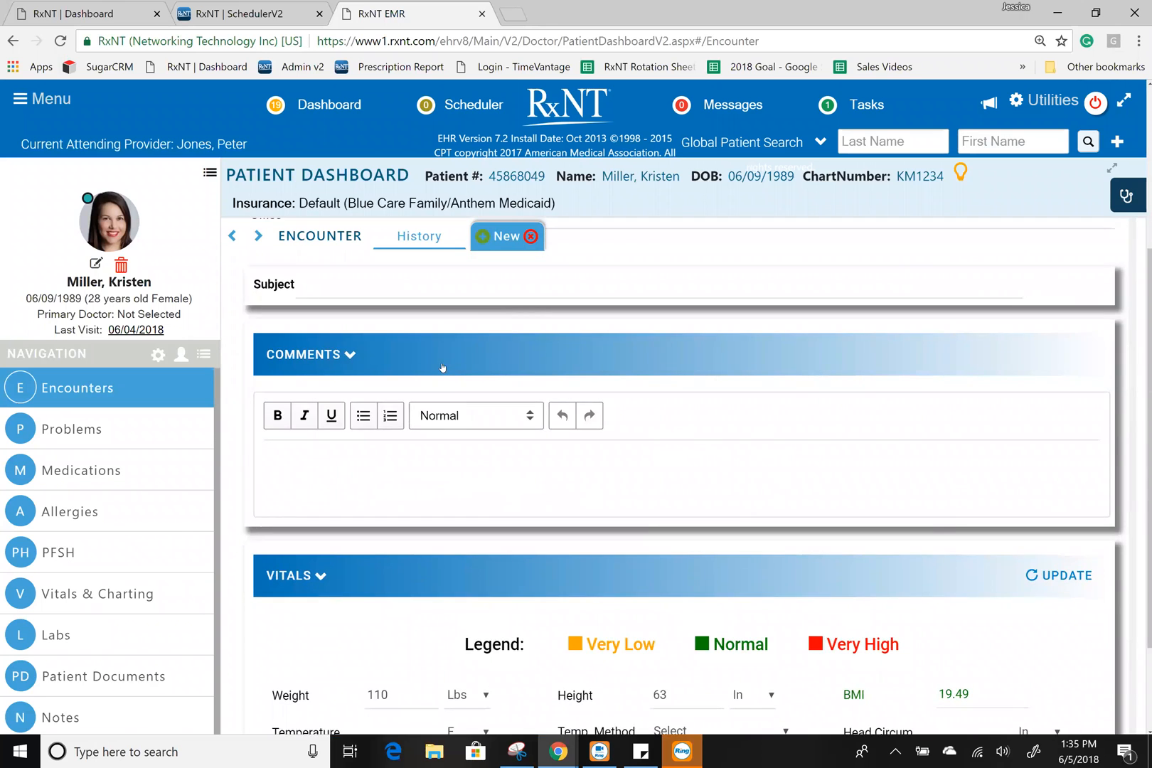
Preview the Basic Note and read through the generated document down to the Diagnosis section on its second page.
left_click(347, 322)
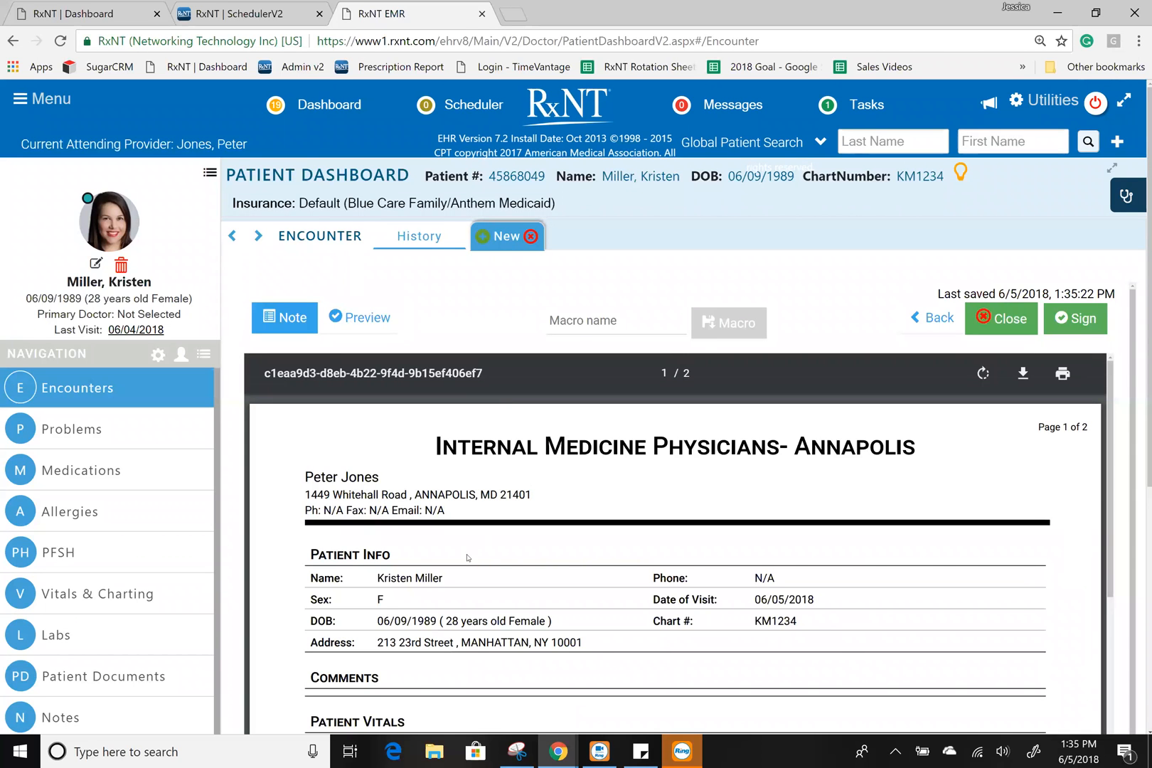
scroll(475, 560, "down", 4)
scroll(482, 563, "down", 5)
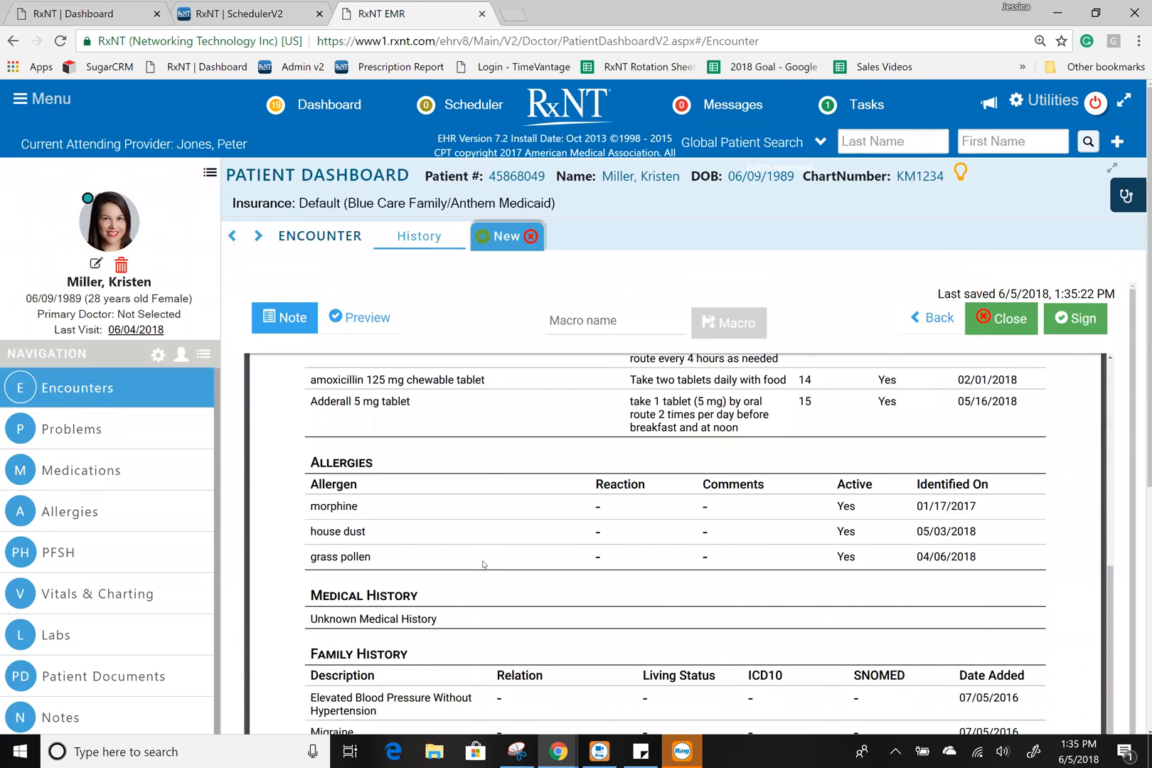
scroll(482, 564, "down", 6)
scroll(482, 564, "down", 8)
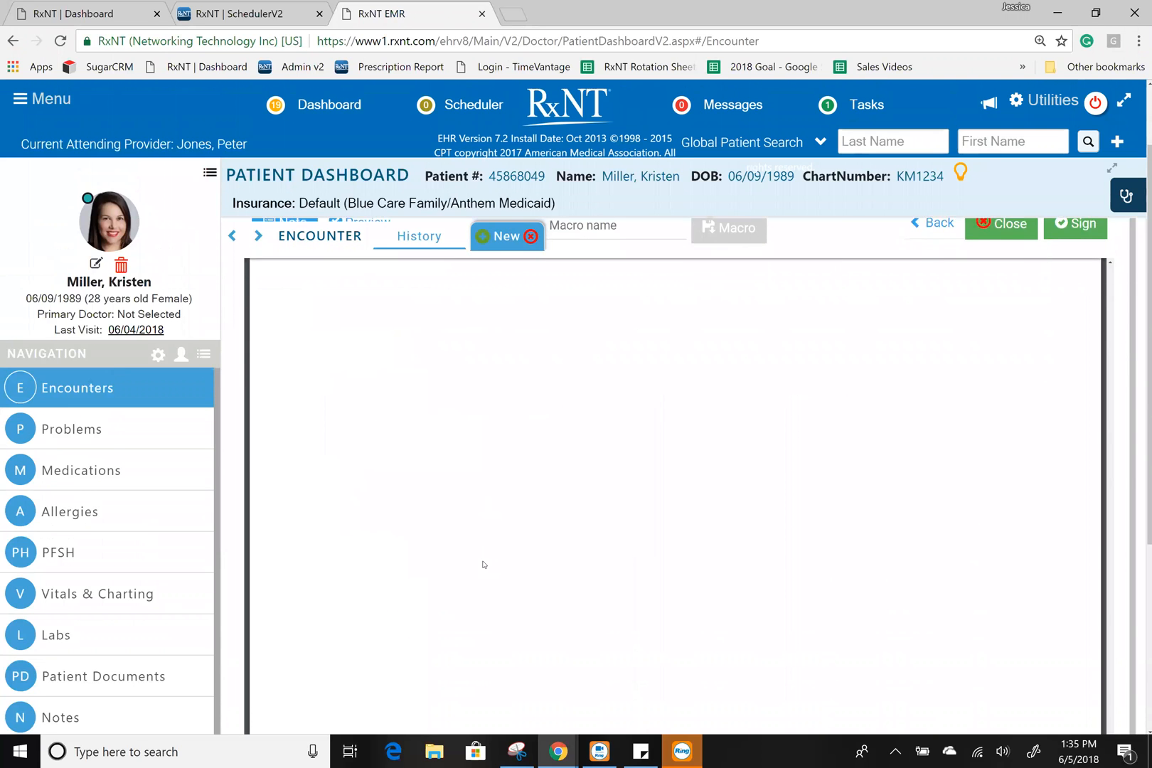
scroll(483, 563, "down", 5)
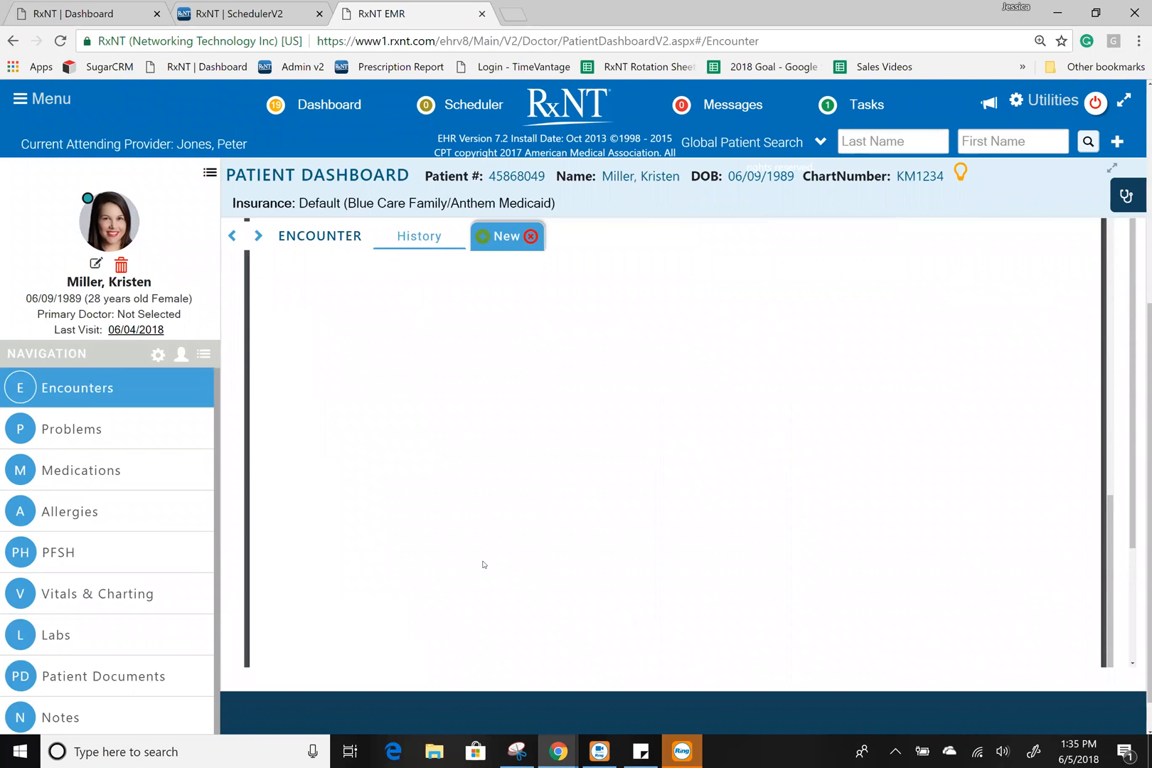
scroll(483, 563, "up", 5)
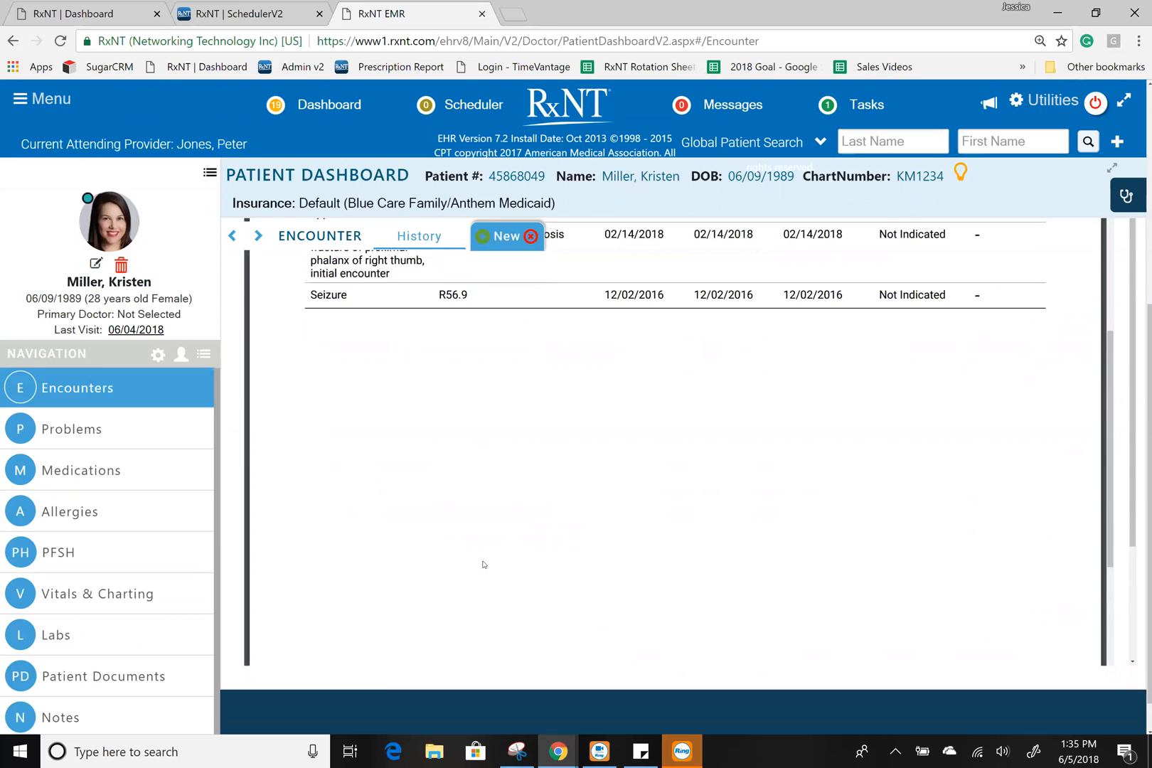
scroll(483, 564, "up", 1)
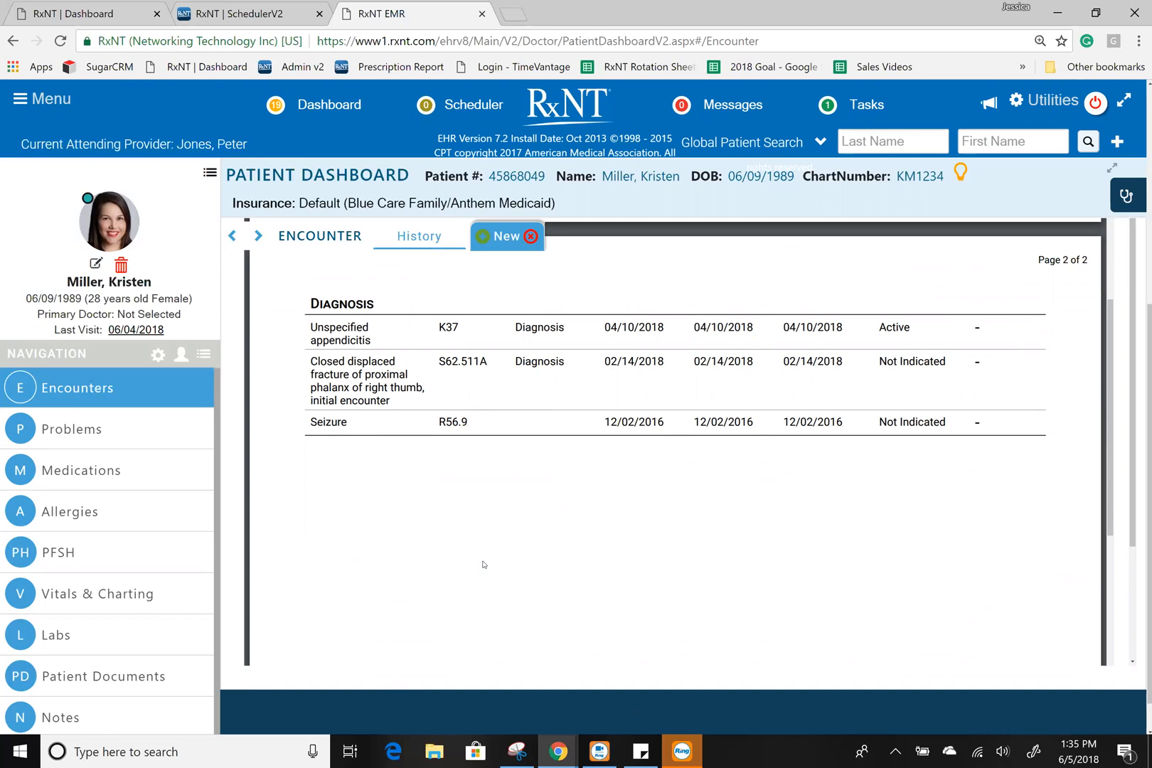
Review the patient's current medications, previous prescriptions and claims medication history.
left_click(122, 471)
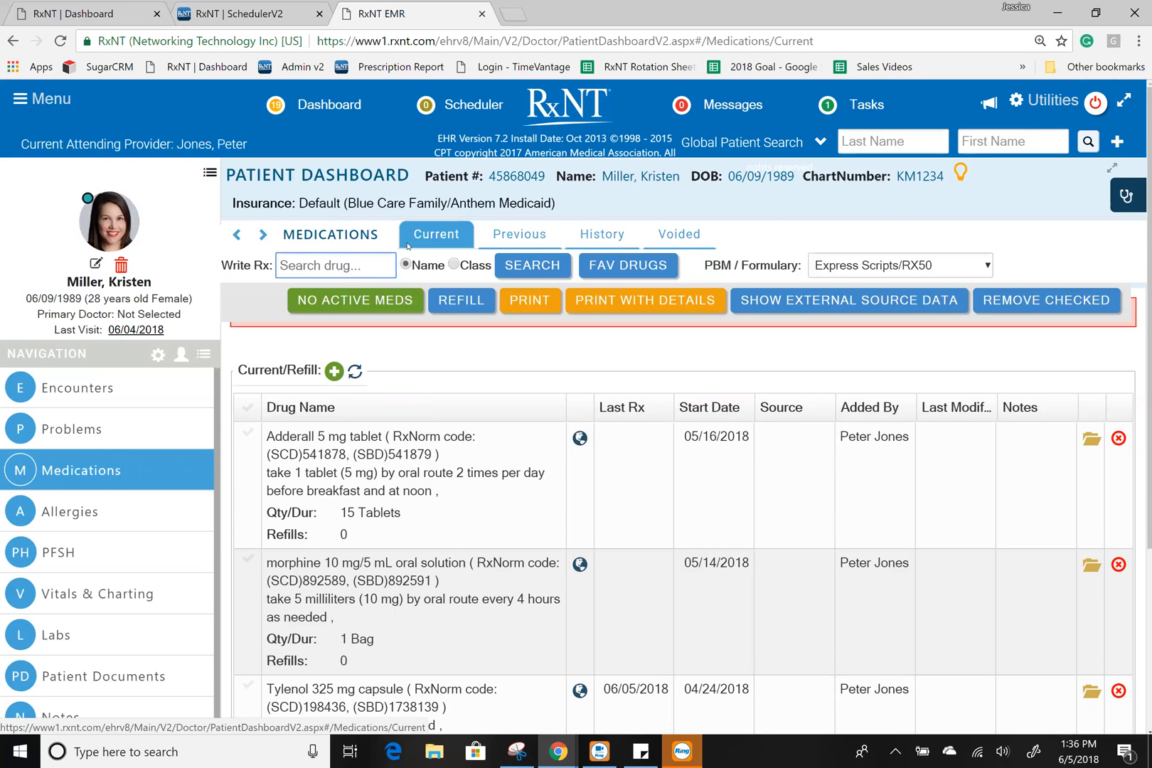
left_click(502, 244)
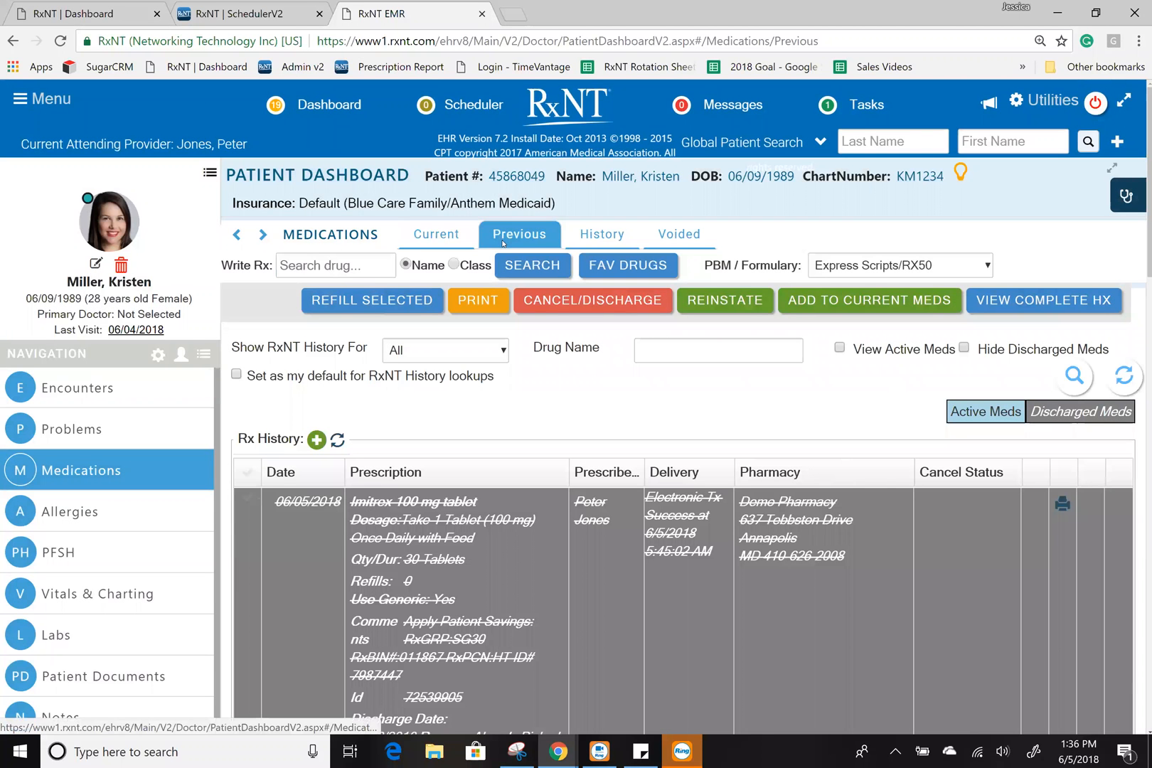
left_click(579, 229)
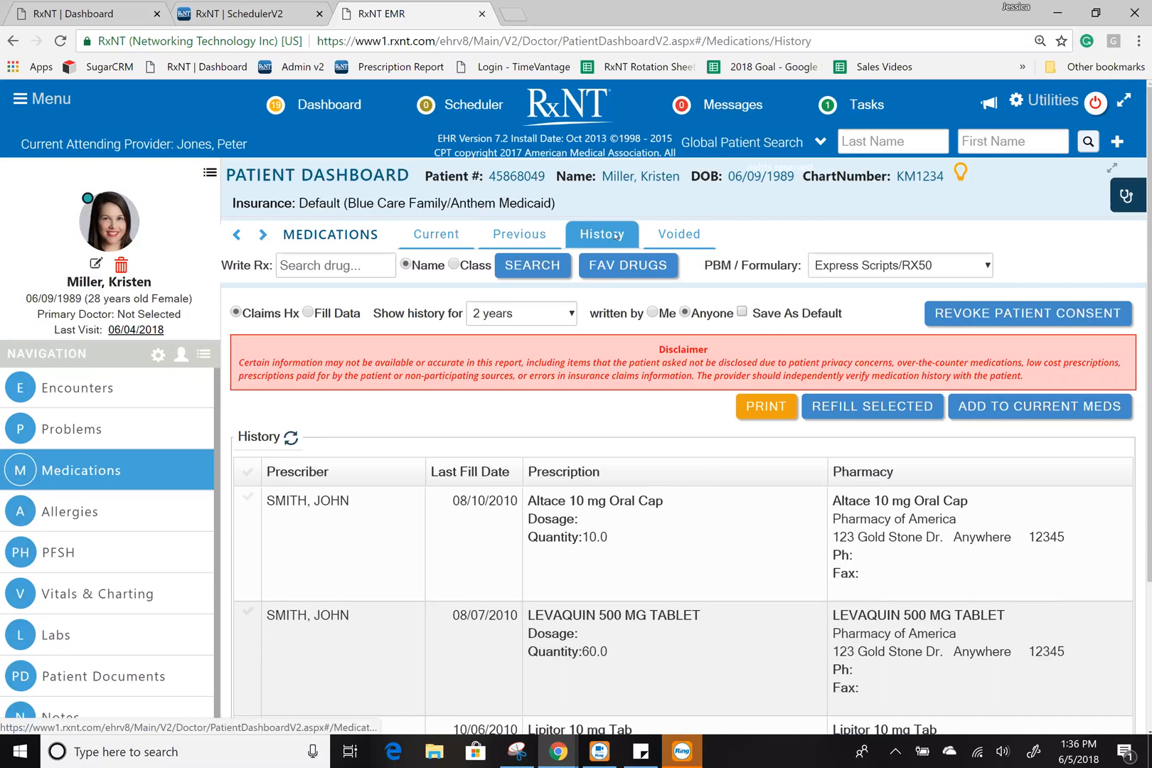
Start a refill of the amoxicillin 125 mg chewable tablet from the current medications and check its prescription details.
left_click(422, 236)
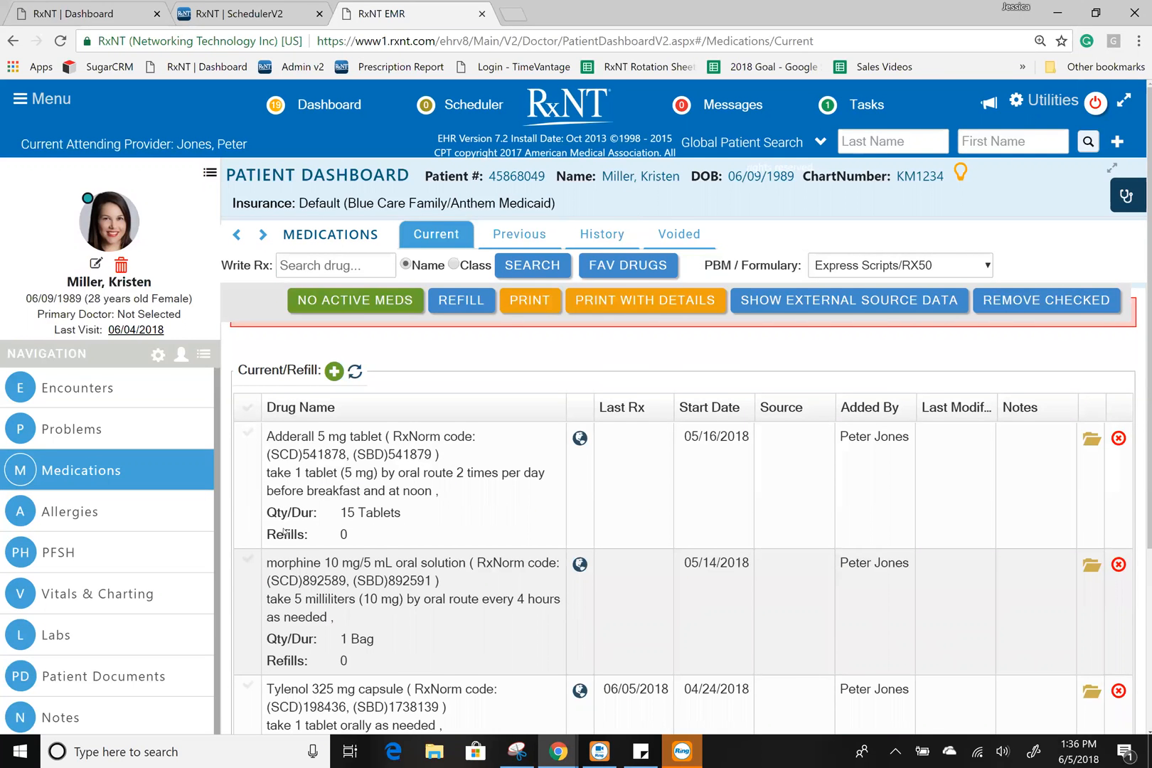
scroll(372, 675, "down", 1)
scroll(372, 676, "down", 3)
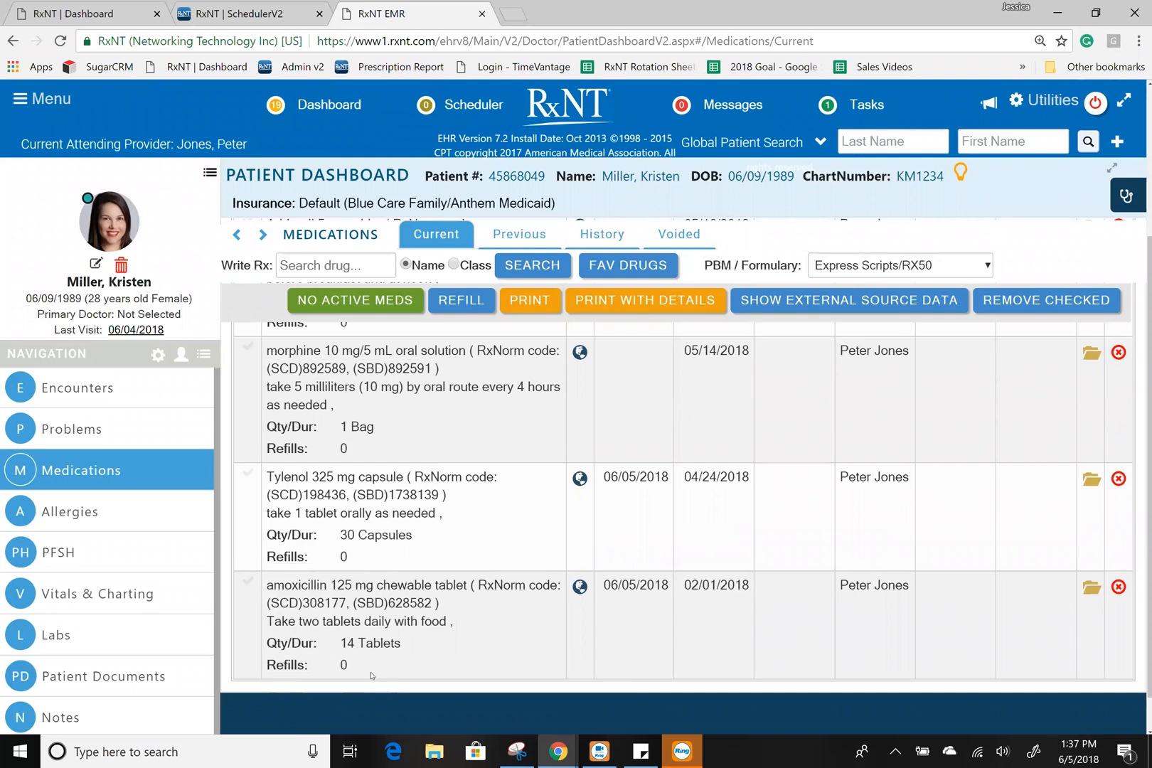
left_click(248, 587)
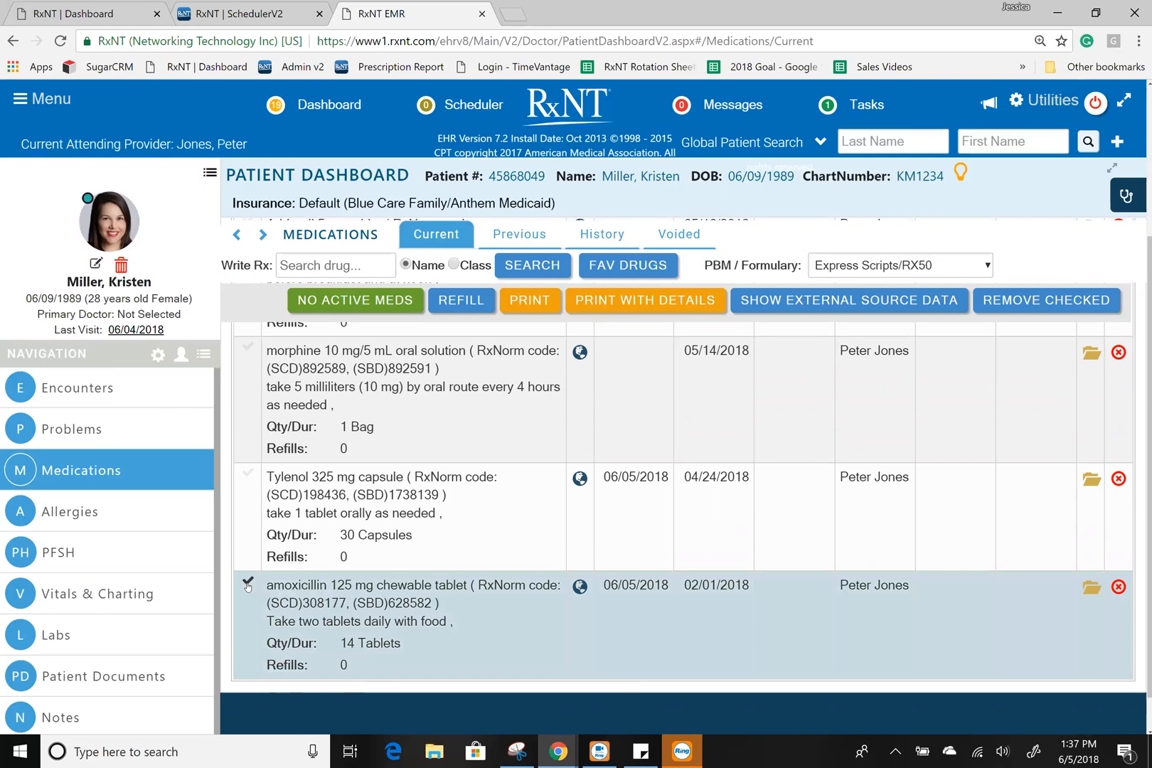
left_click(458, 301)
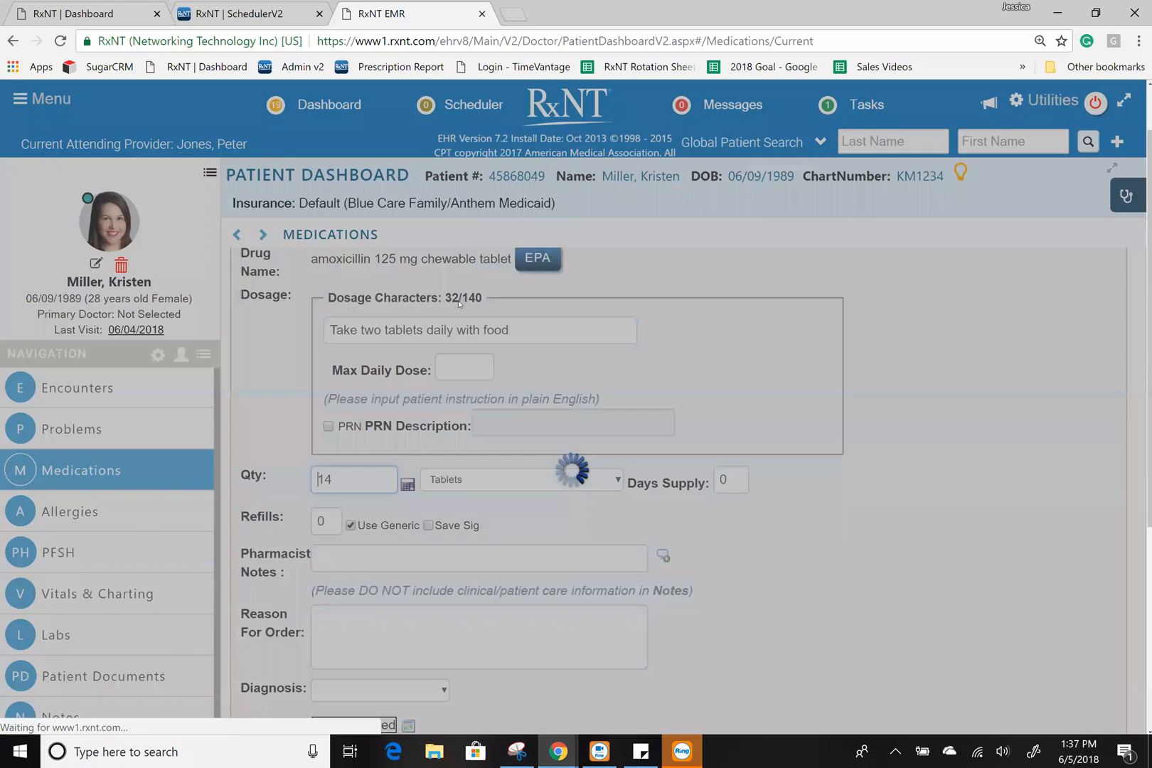
scroll(953, 448, "down", 3)
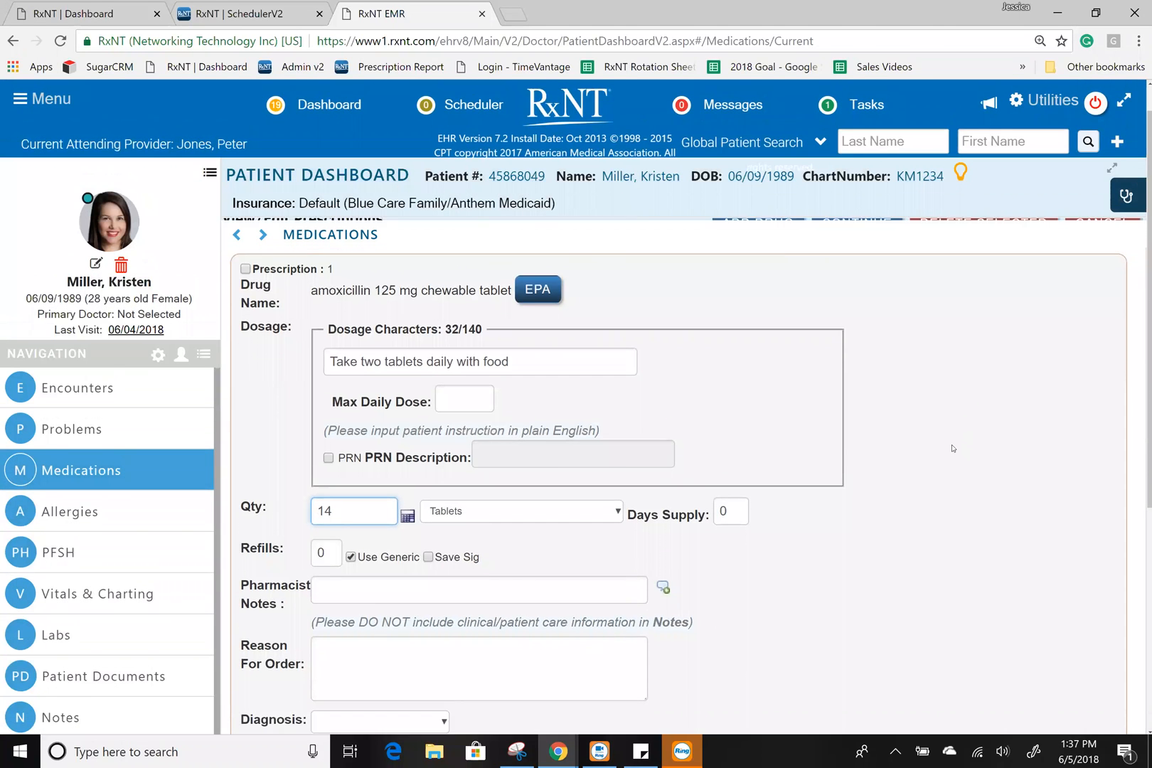
scroll(952, 448, "up", 3)
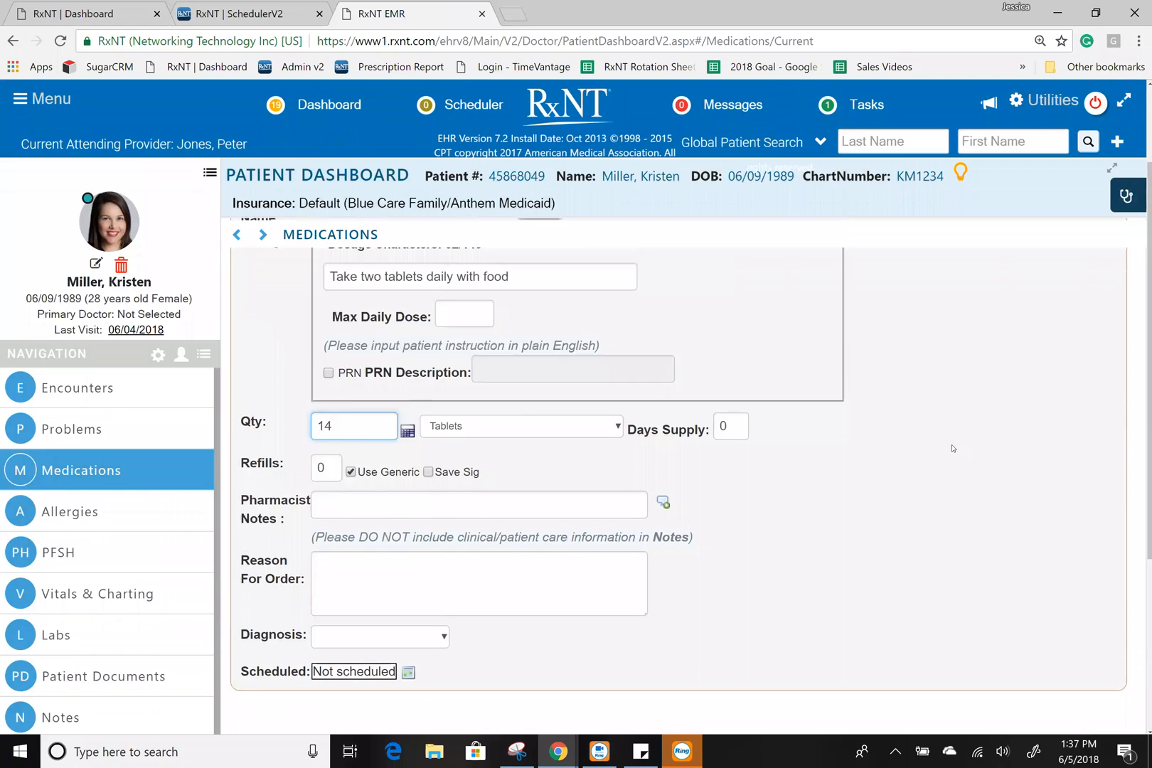
Continue the refill with the EPCS-enabled Demo Pharmacy from the patient's favorites and review the prescription preview.
left_click(724, 258)
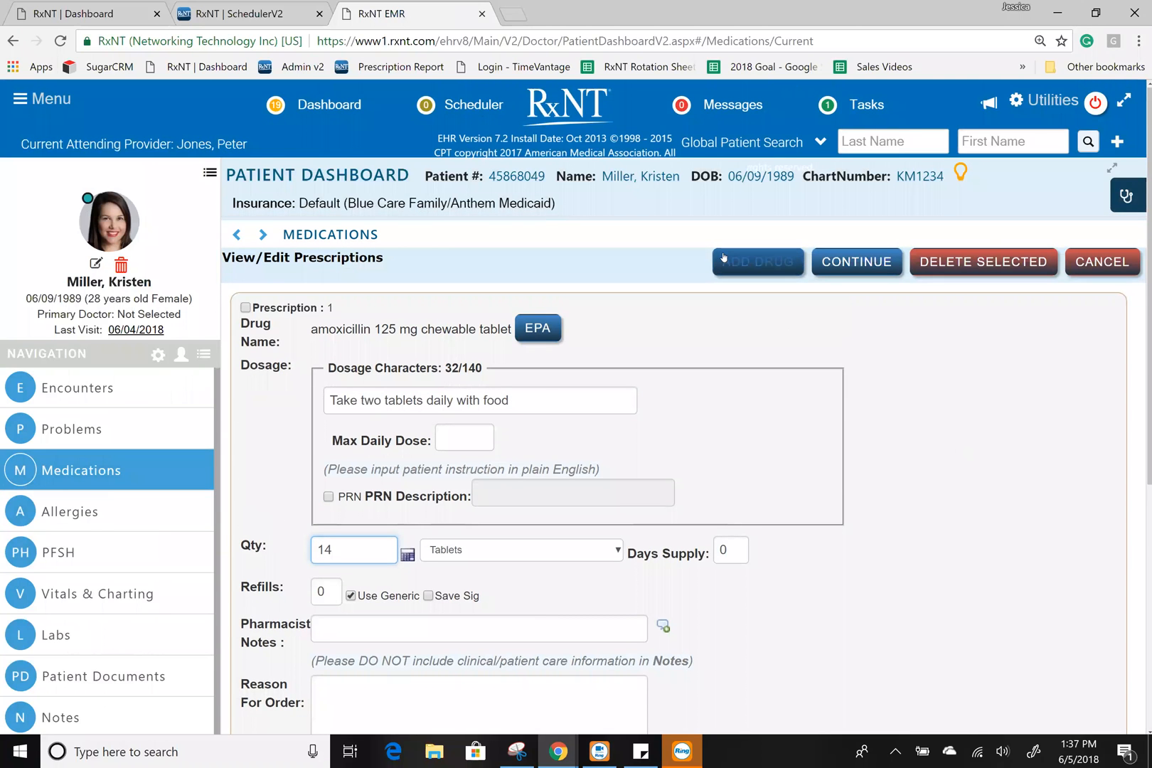
left_click(842, 271)
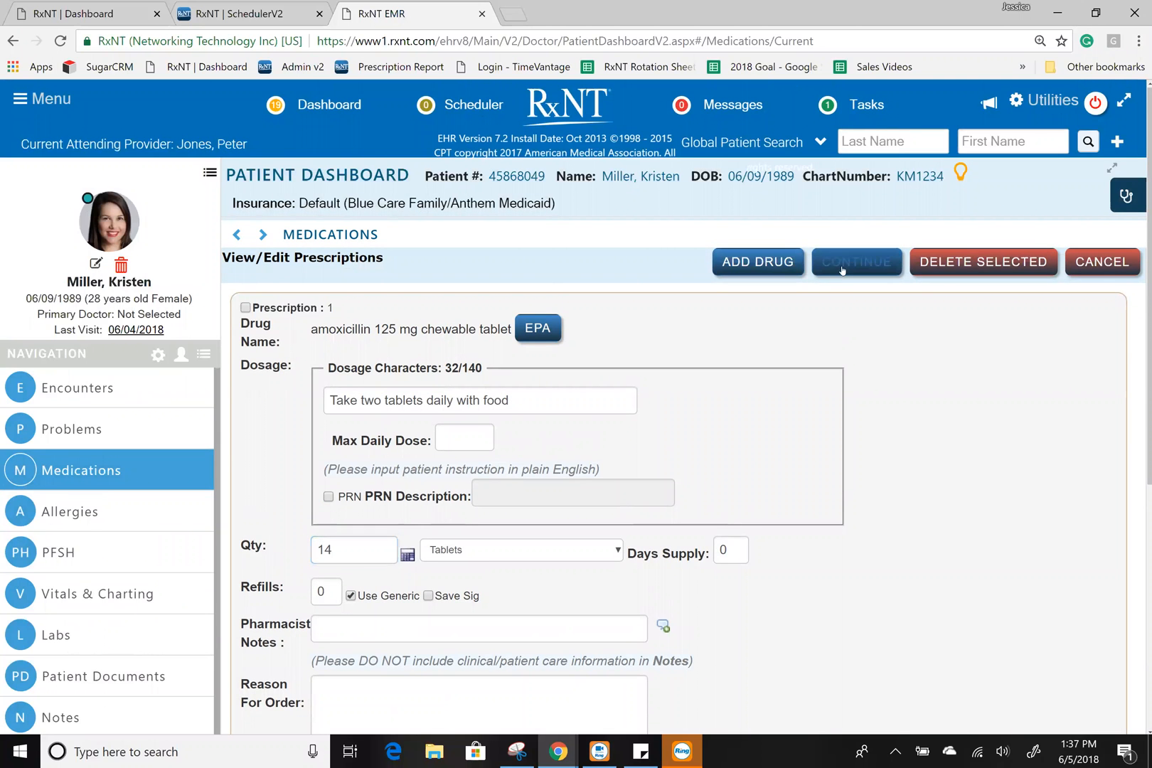
scroll(910, 462, "down", 2)
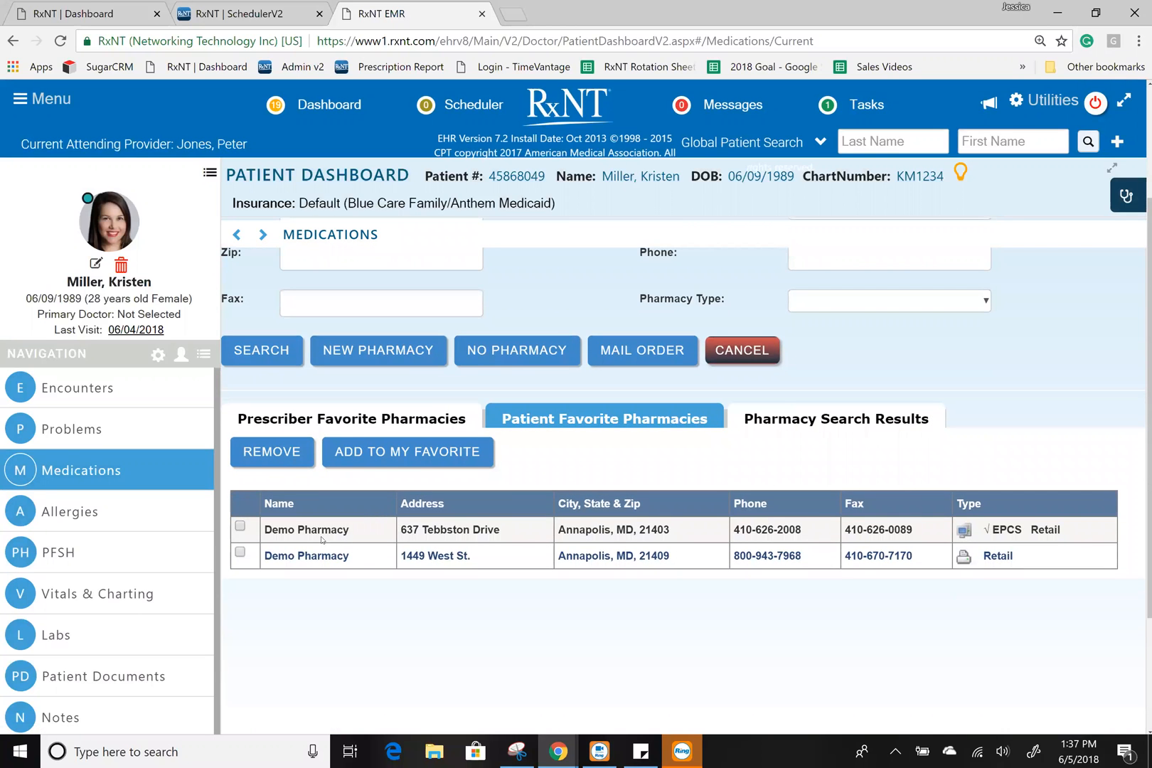
left_click(308, 531)
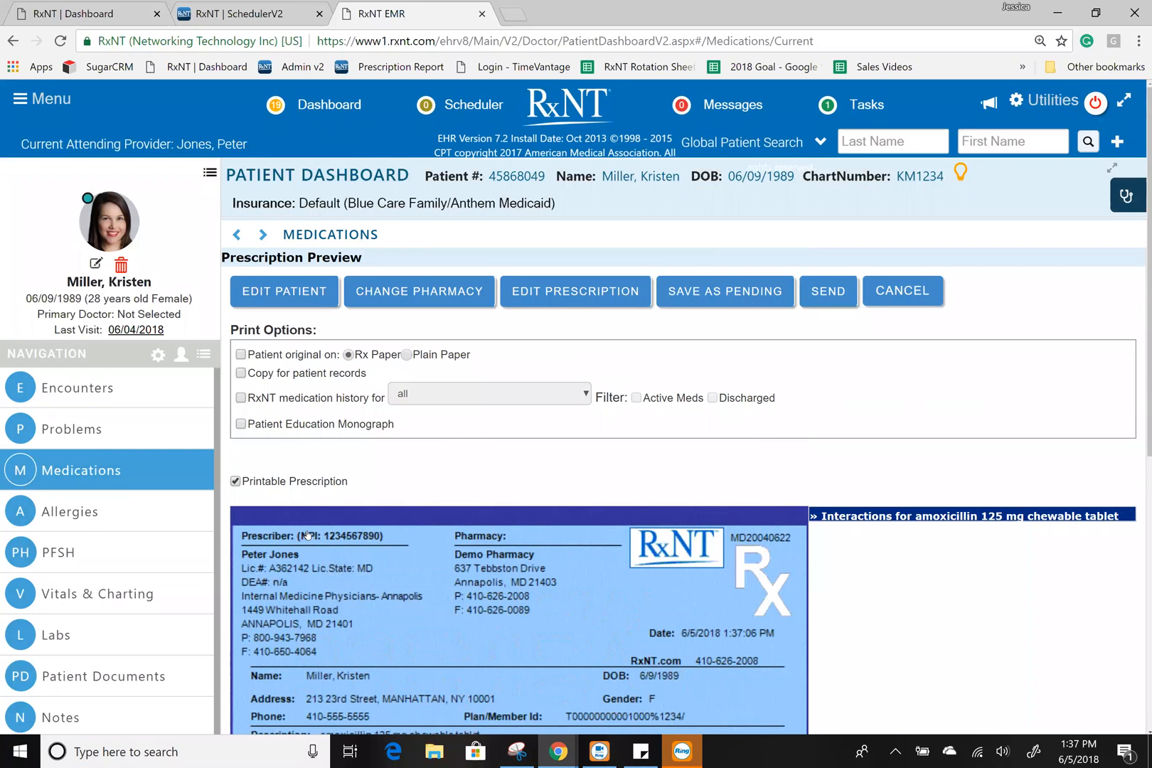
scroll(436, 579, "down", 4)
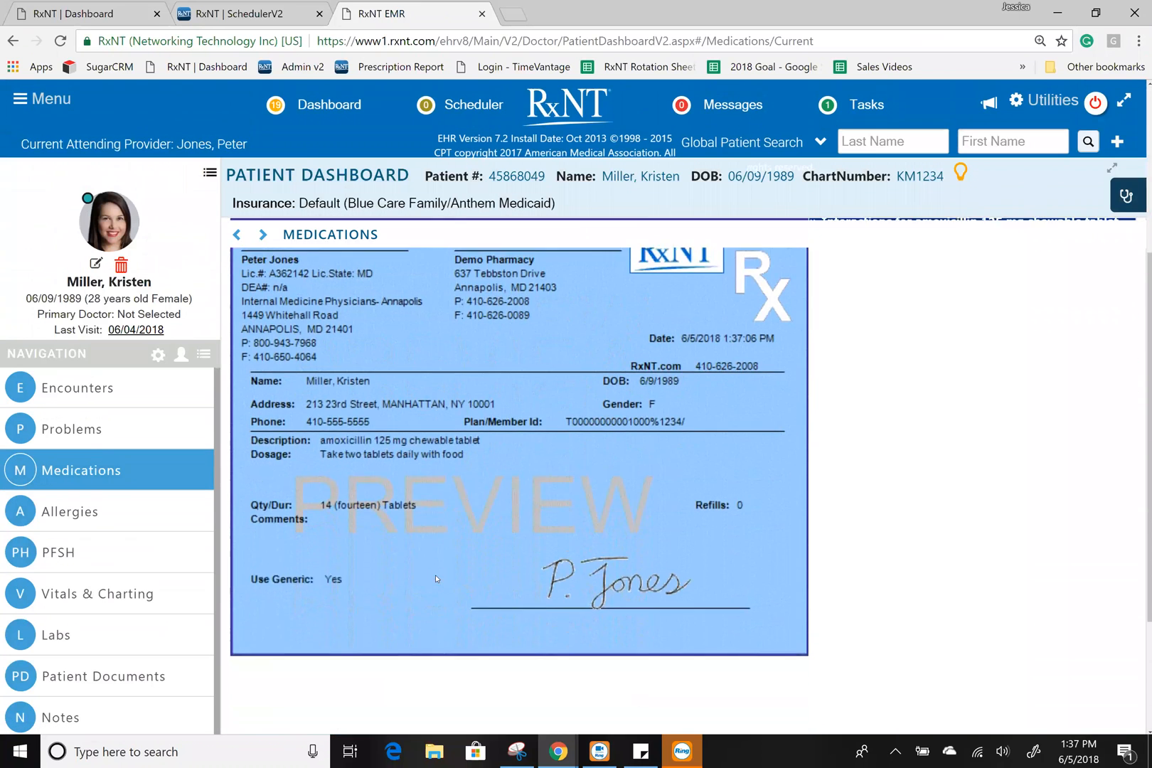
scroll(437, 578, "up", 4)
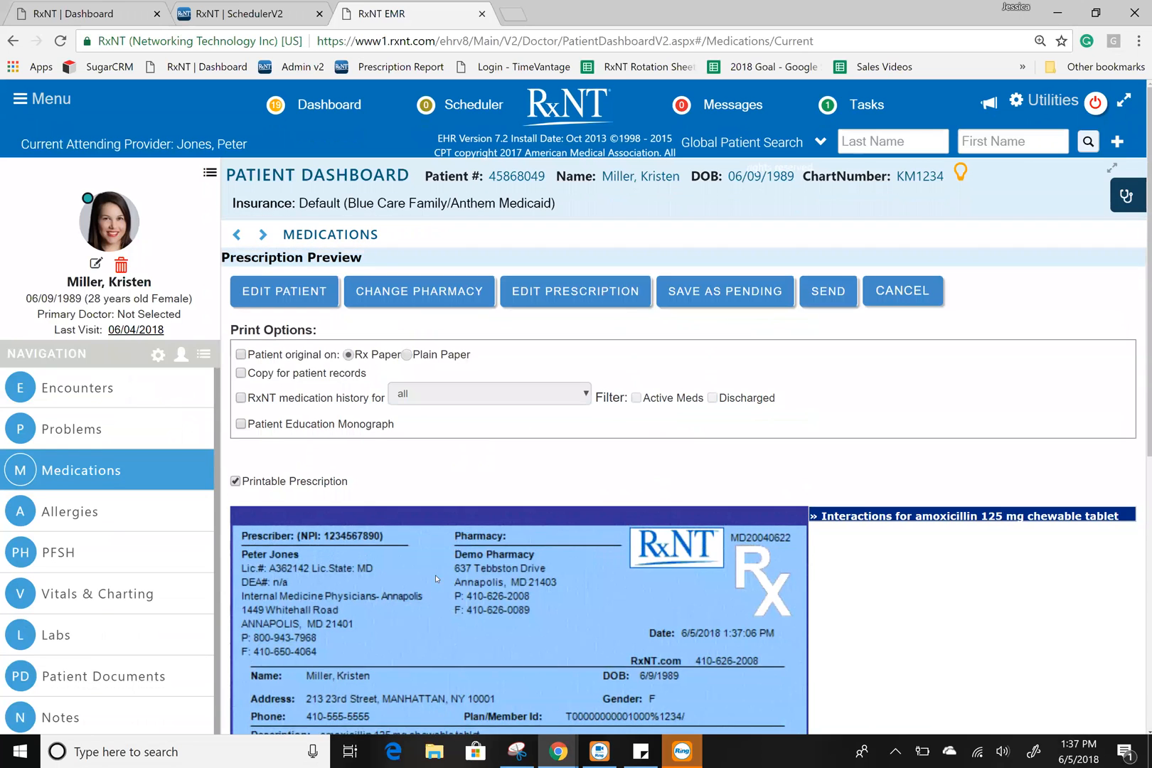